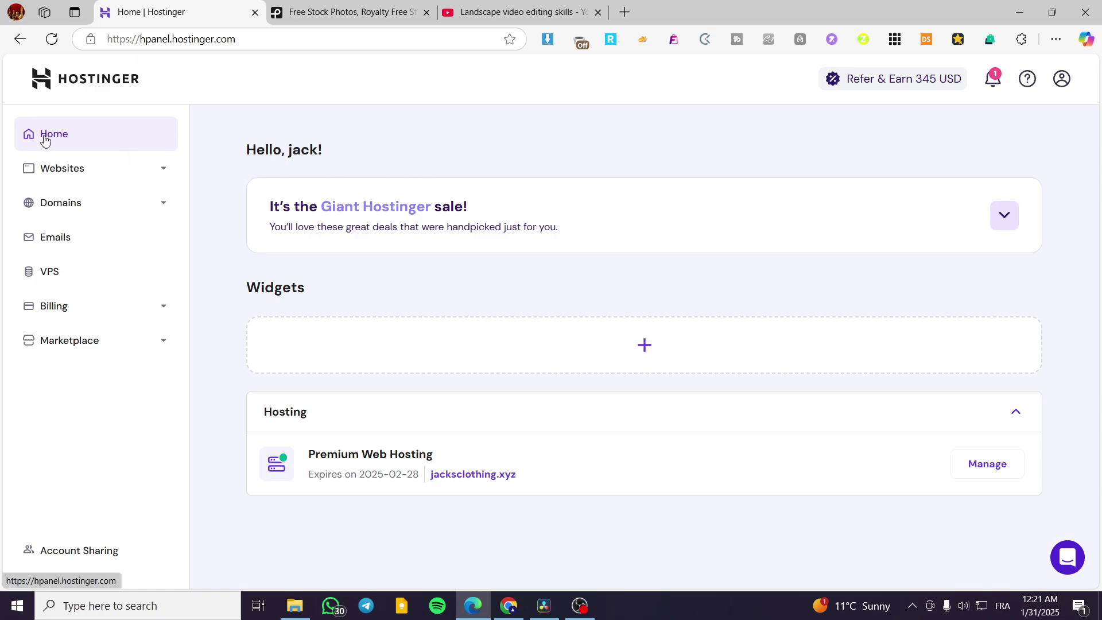
Expand Websites in the hPanel sidebar and show the list of hosted websites.
left_click(61, 169)
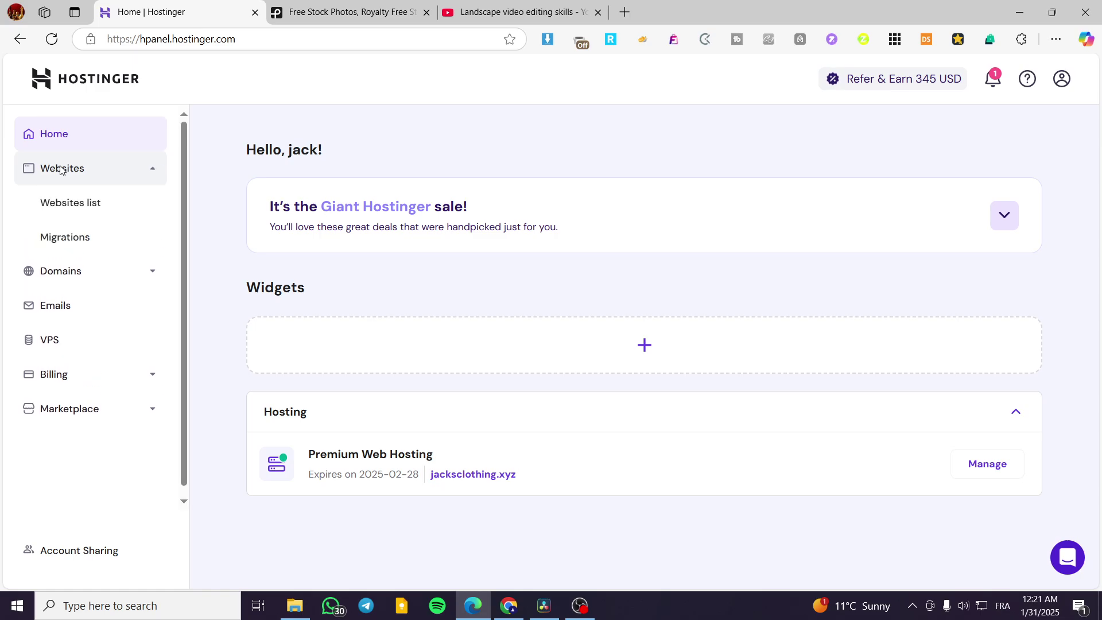
left_click(49, 212)
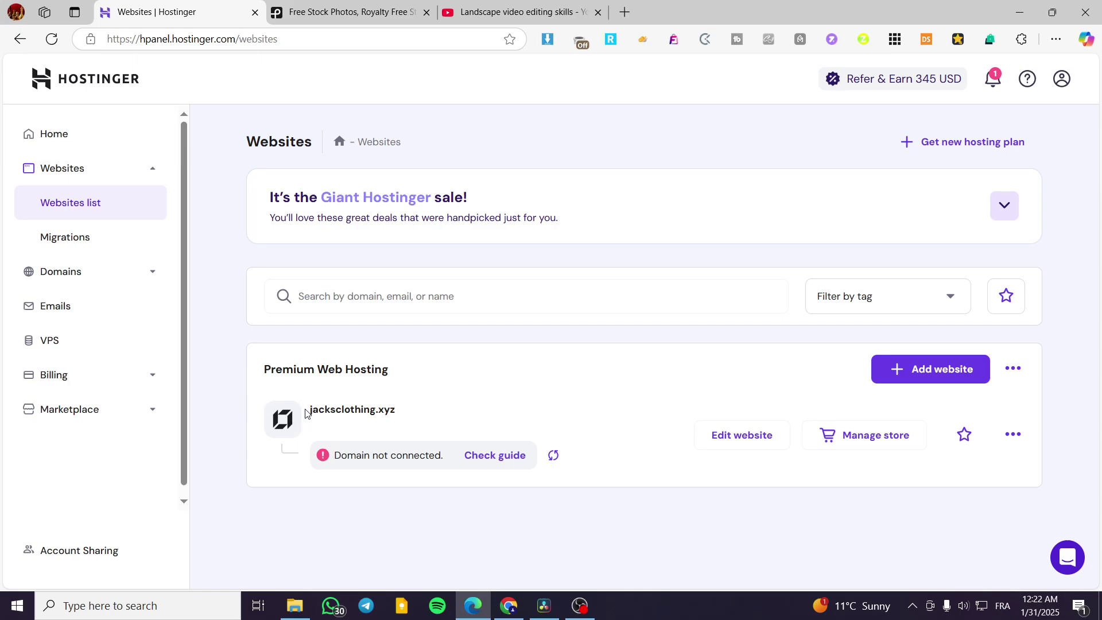
Open jacksclothing.xyz in the builder and scroll down to the image gallery.
left_click(736, 442)
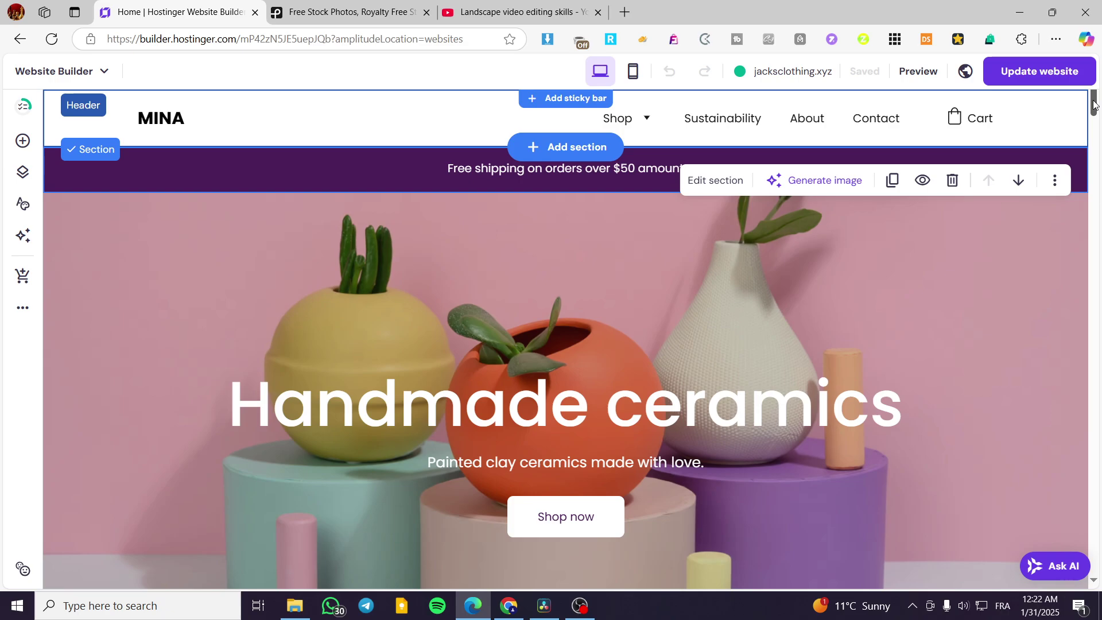
left_click_drag(1094, 105, 1099, 359)
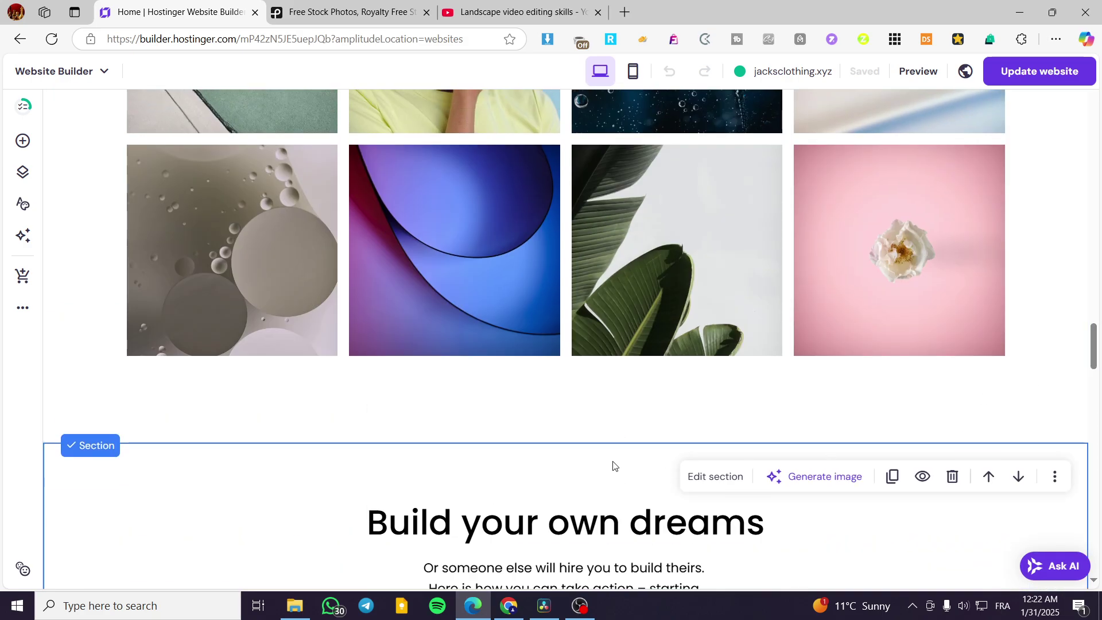
Add a blank section below the gallery and place a Video element at its left edge.
left_click(614, 440)
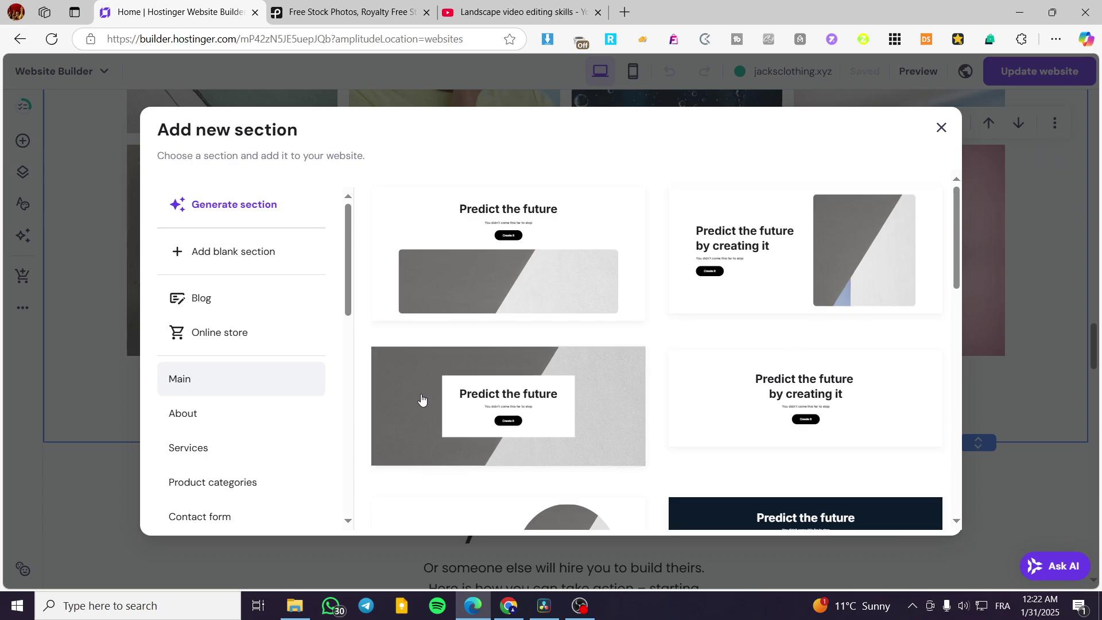
left_click(296, 264)
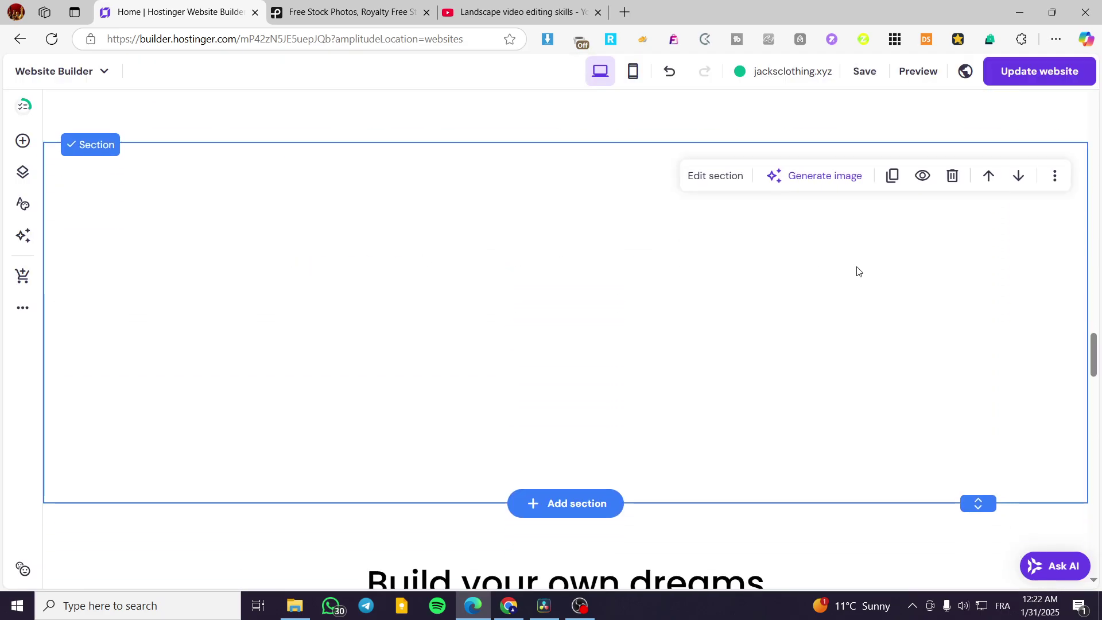
left_click(20, 144)
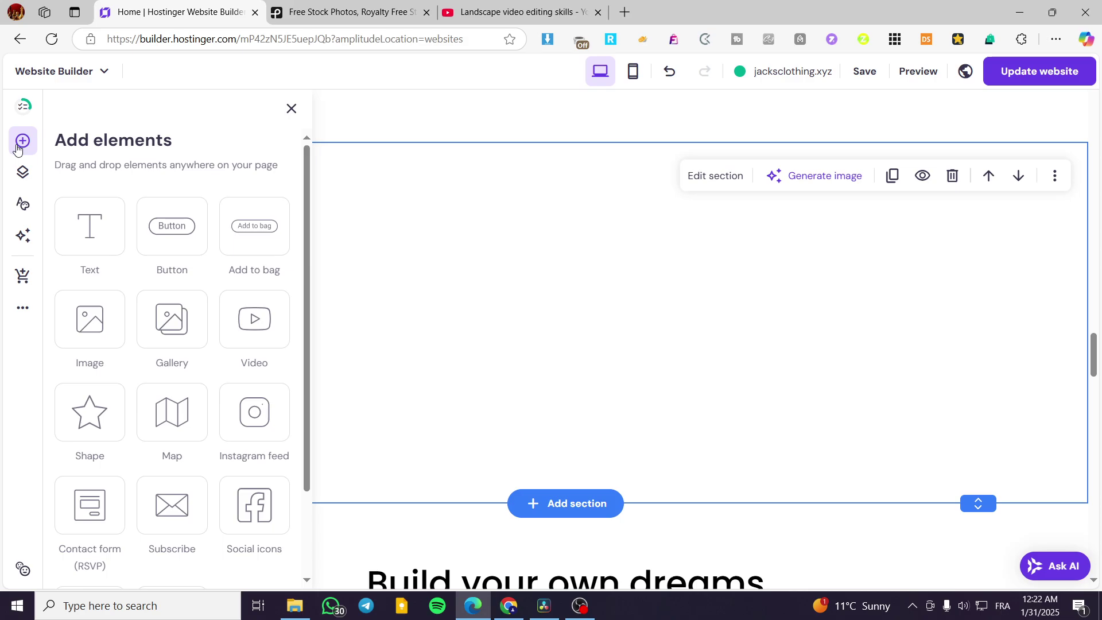
left_click_drag(255, 315, 551, 311)
scroll(551, 311, "up", 2)
left_click_drag(666, 437, 246, 304)
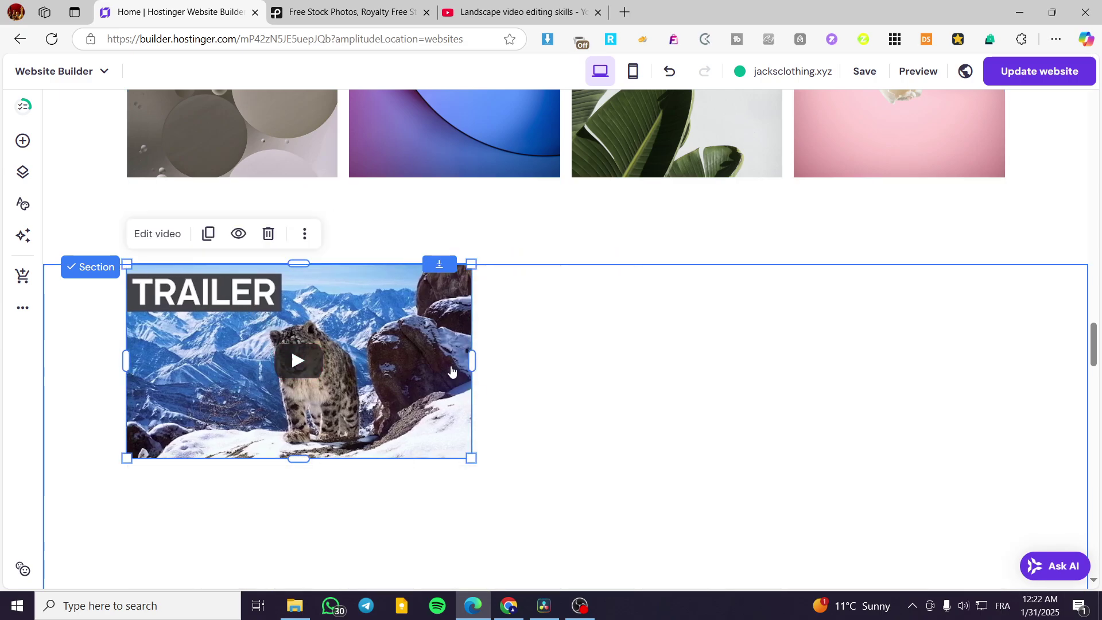
left_click_drag(409, 345, 409, 346)
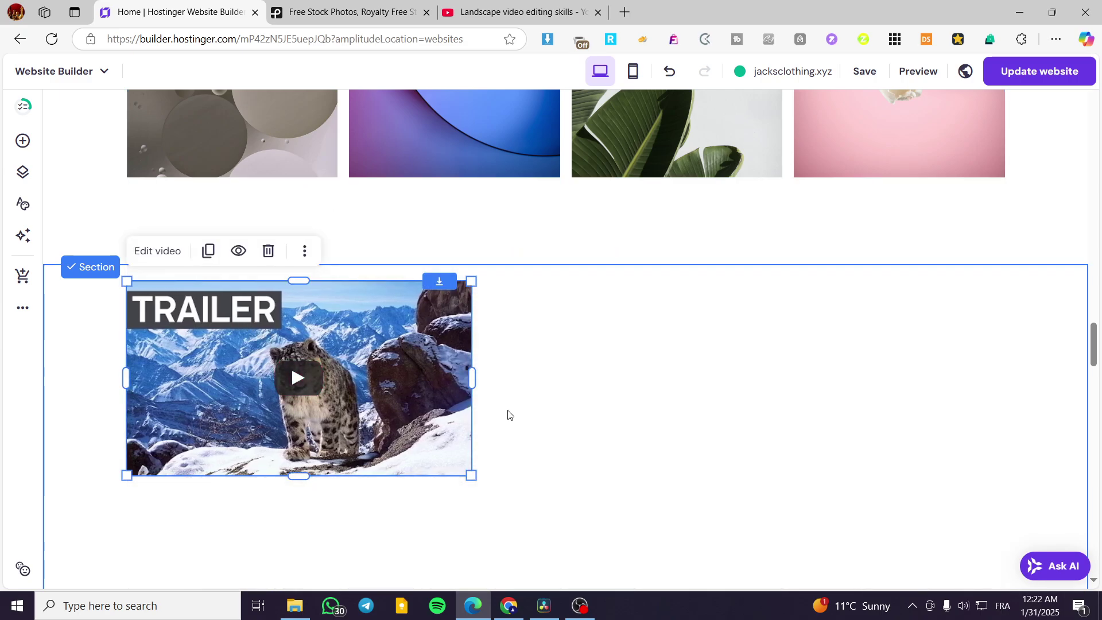
Review the video's settings (YouTube link, autoplay and loop off) and close them unchanged.
left_click(159, 251)
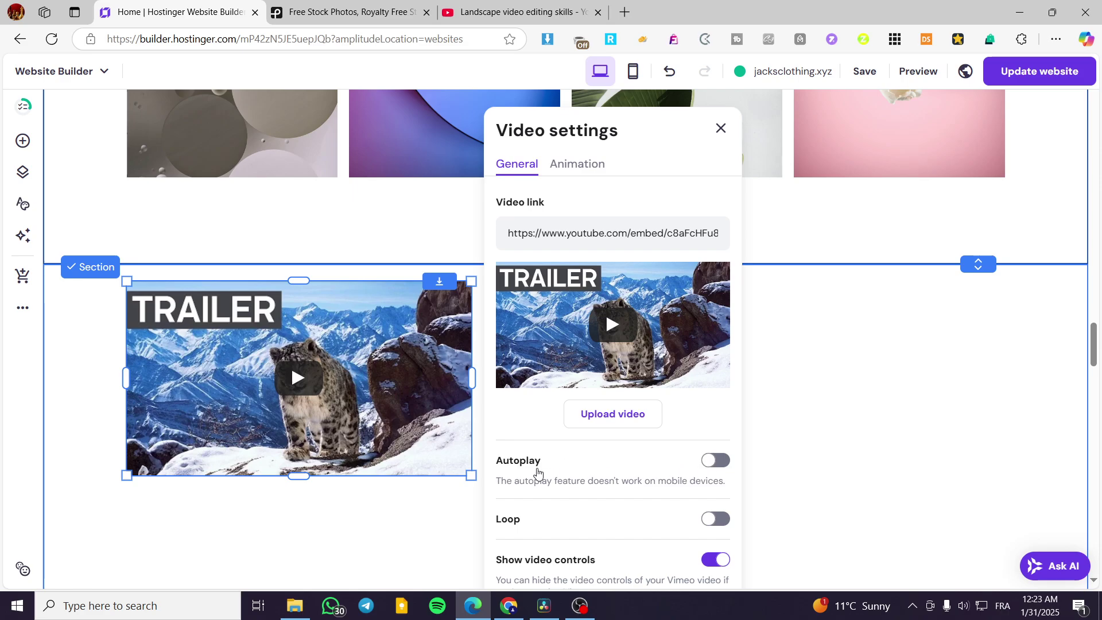
scroll(602, 463, "down", 1)
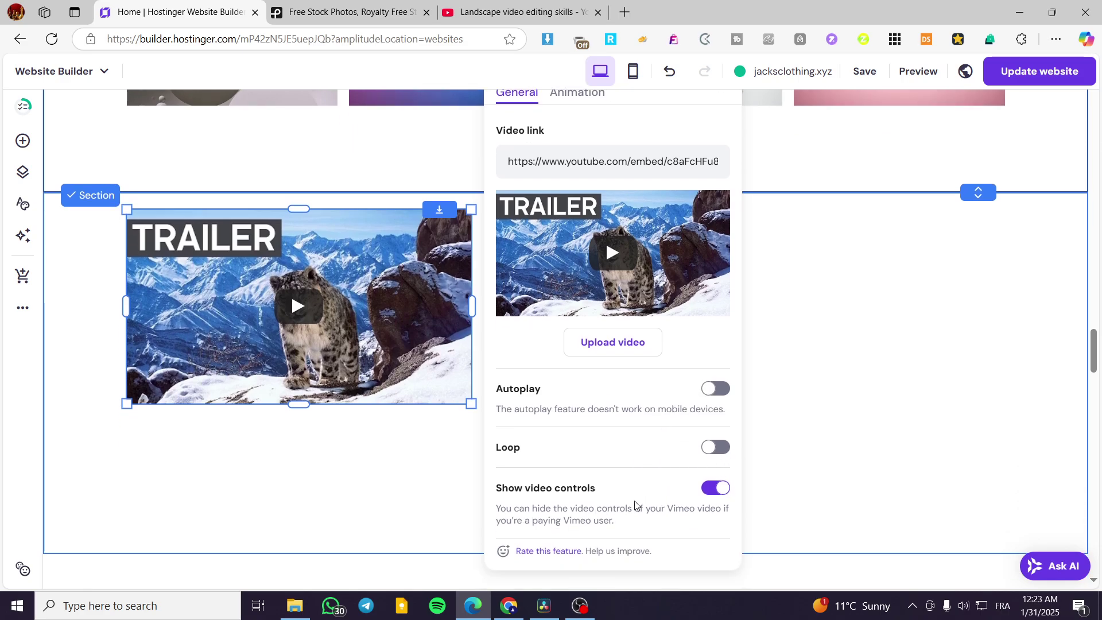
scroll(611, 253, "up", 2)
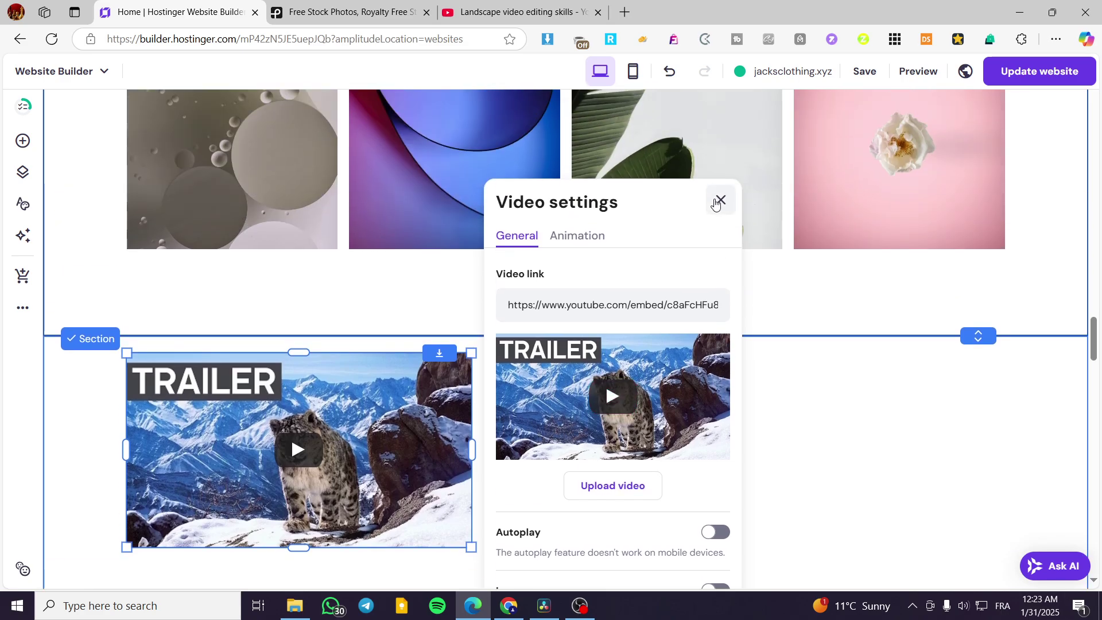
left_click(718, 202)
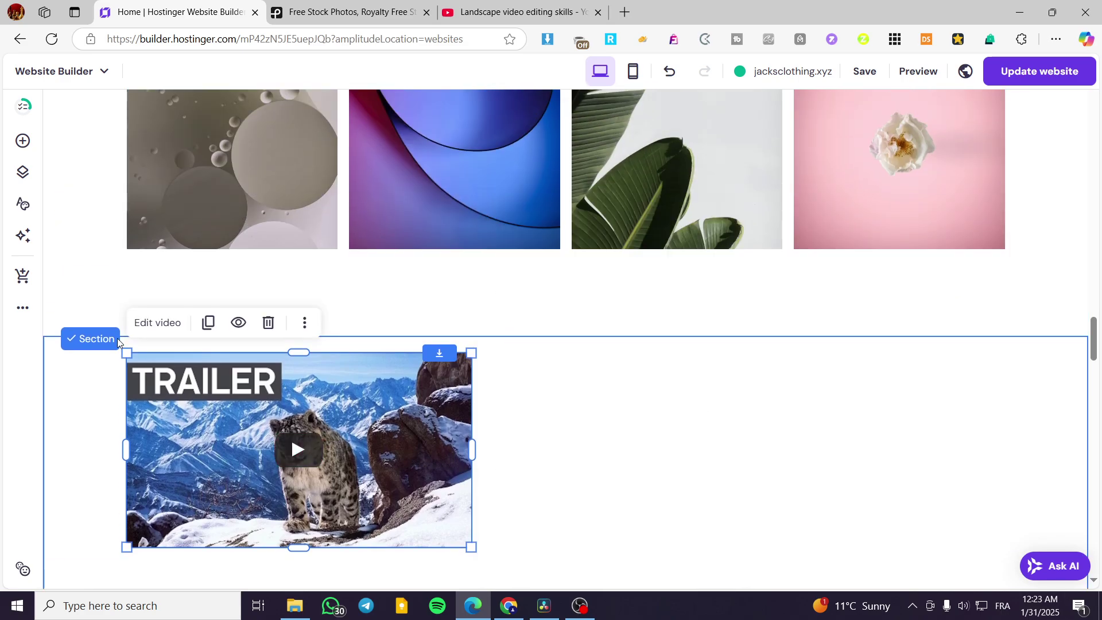
Place an Embed code element beside the video and clear its placeholder code.
left_click(30, 144)
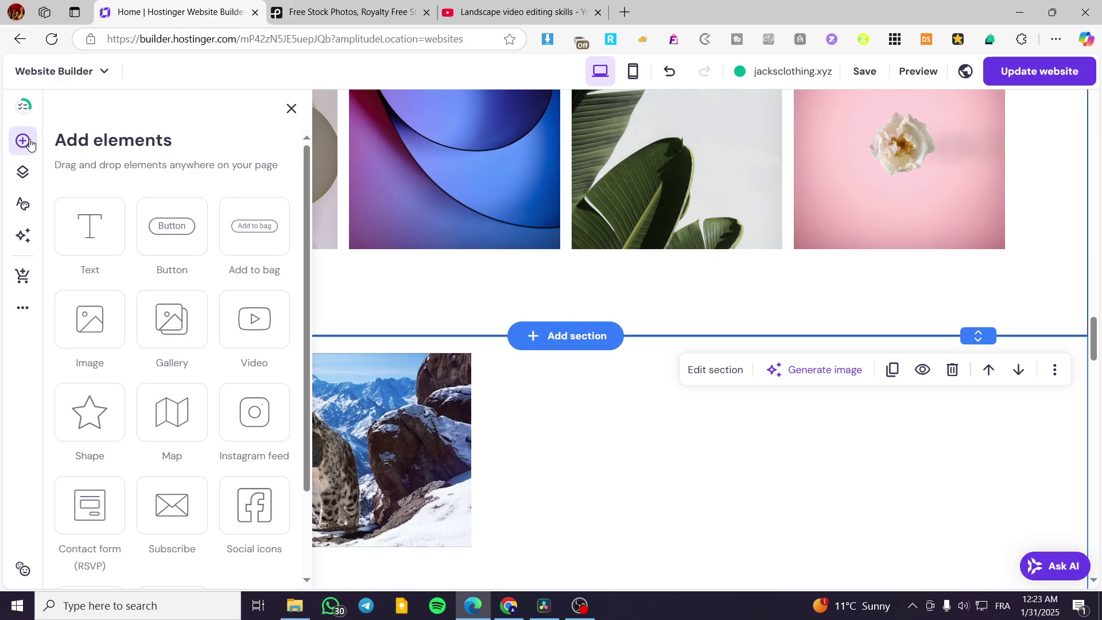
scroll(169, 374, "down", 2)
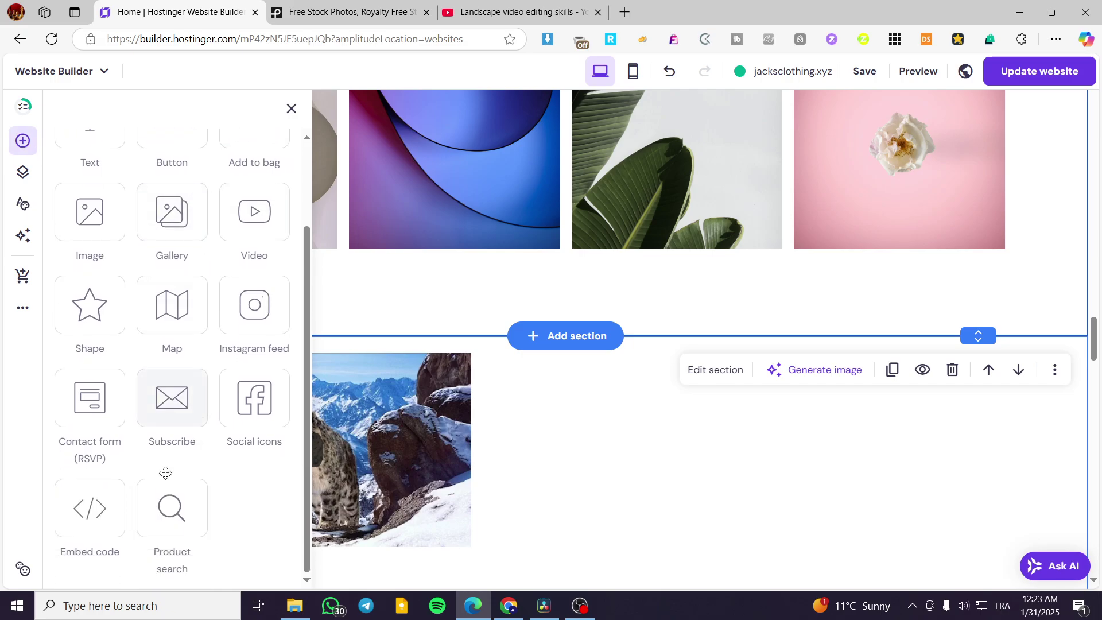
left_click_drag(89, 508, 743, 532)
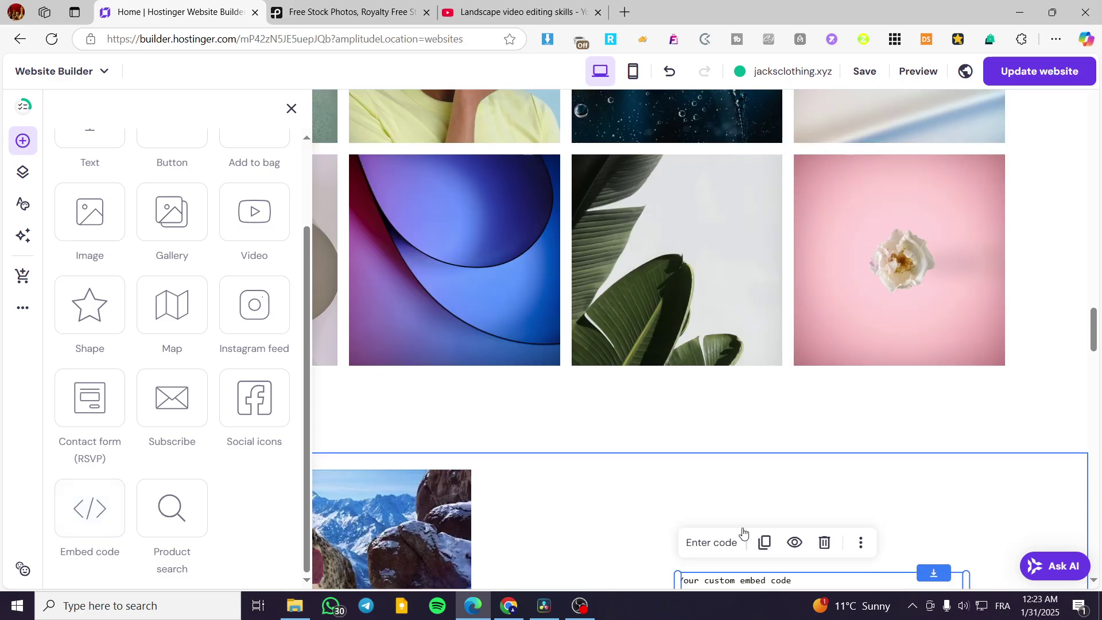
scroll(827, 465, "down", 3)
left_click_drag(787, 438, 660, 351)
left_click(586, 308)
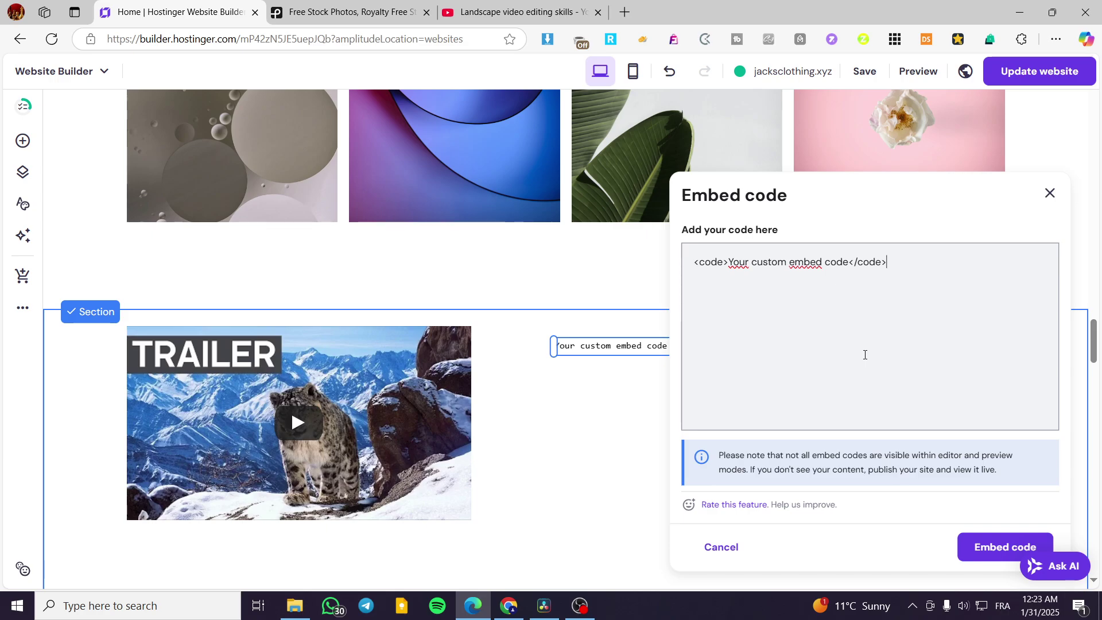
key("ctrl+a")
key("BackSpace")
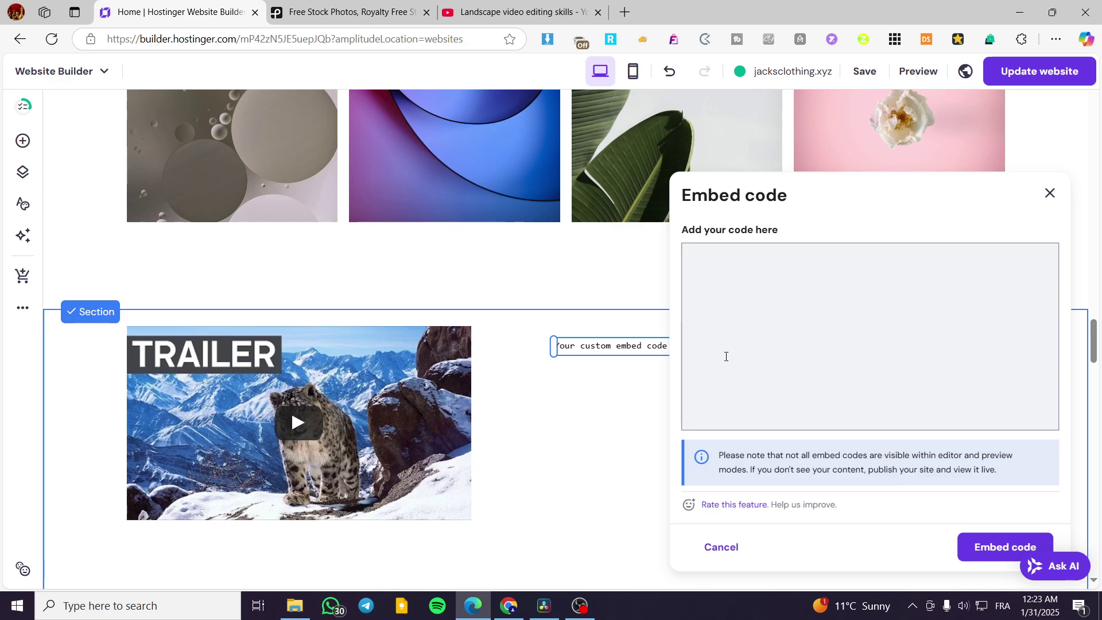
left_click(520, 7)
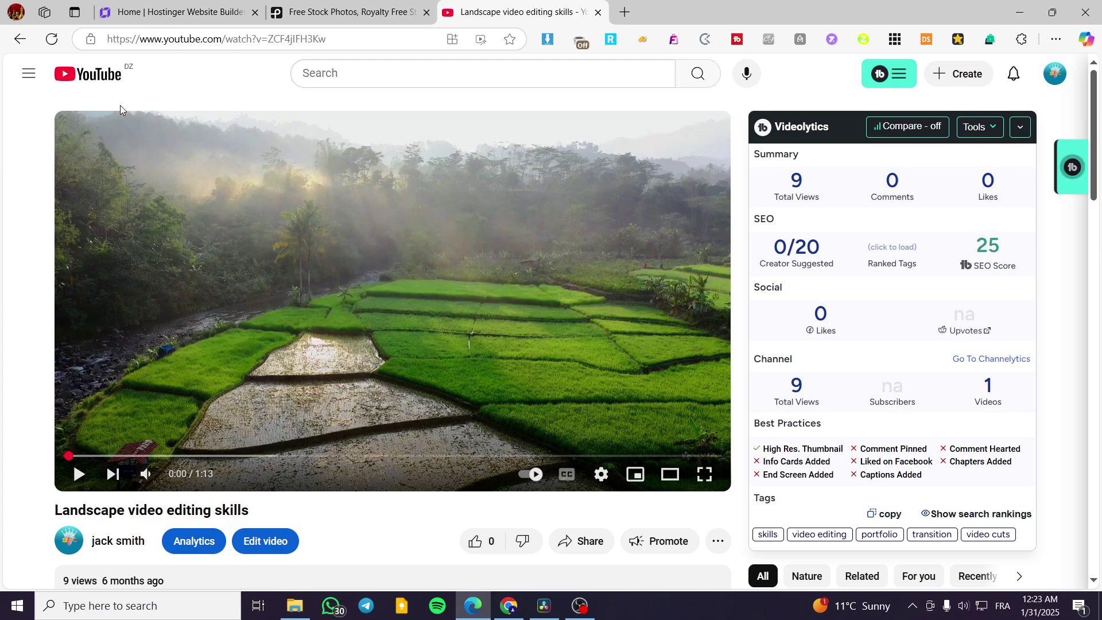
Copy the 560×315 iframe embed code of the 'Landscape video editing skills' YouTube video.
scroll(373, 423, "down", 1)
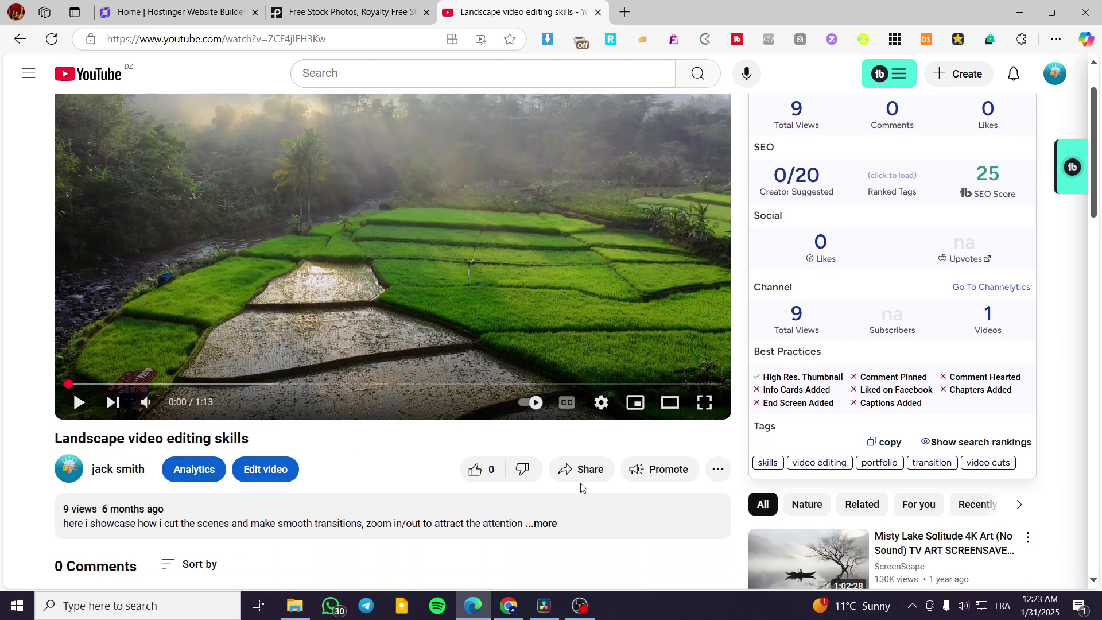
scroll(287, 291, "up", 1)
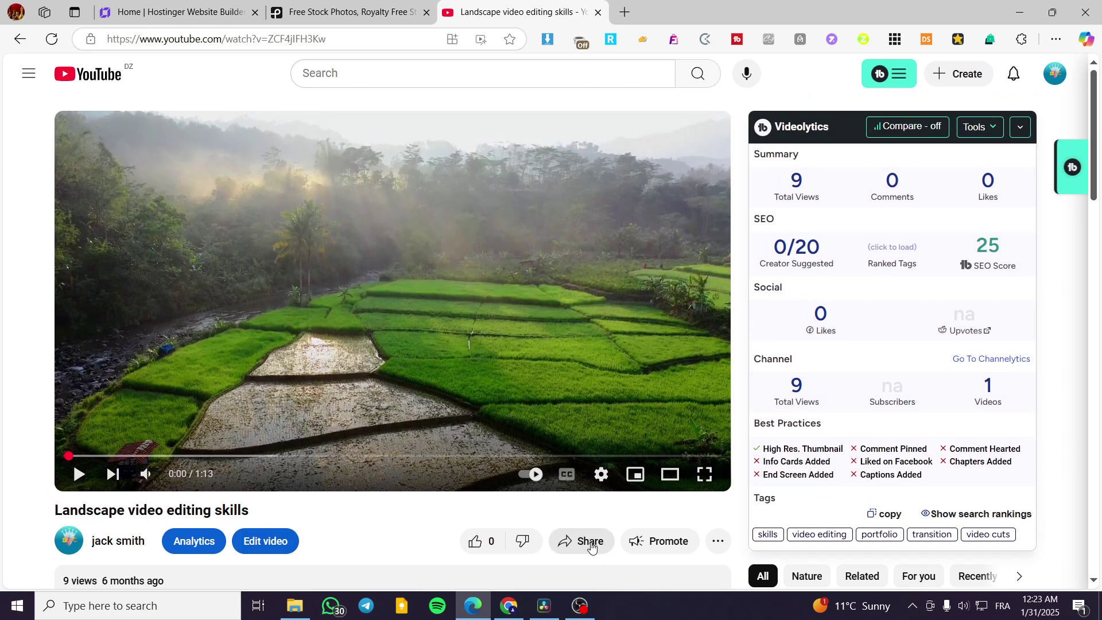
left_click(590, 545)
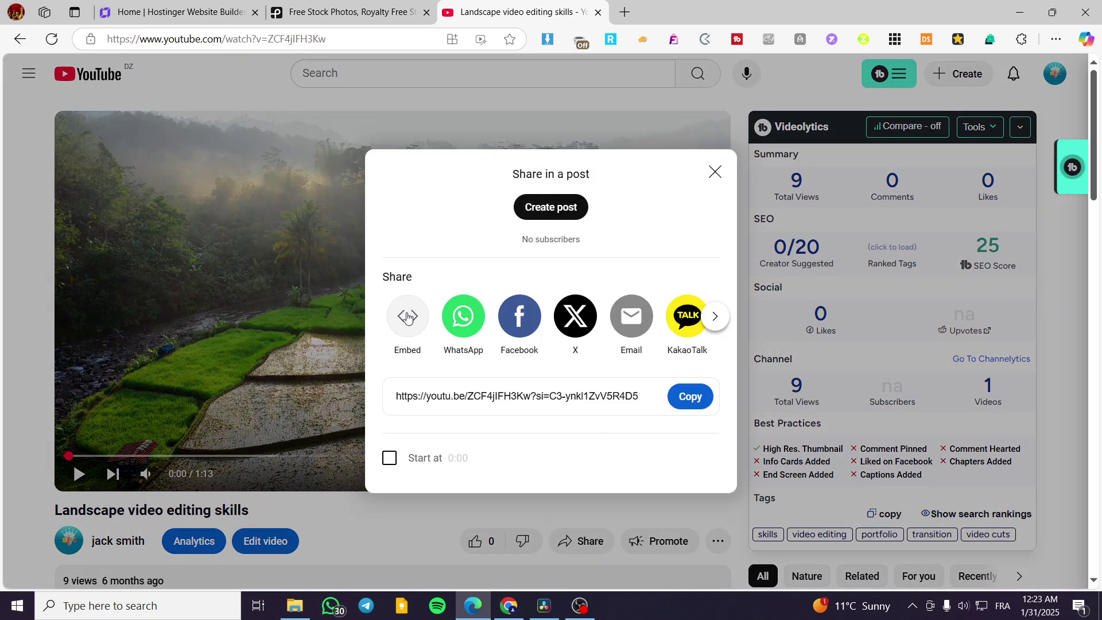
left_click(407, 316)
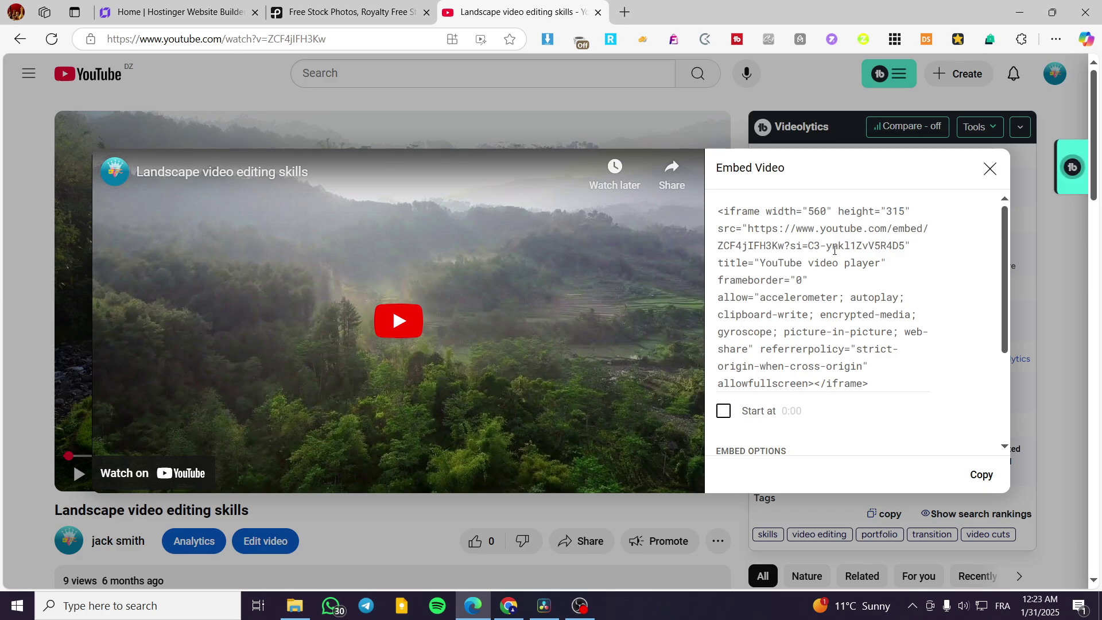
scroll(827, 344, "down", 3)
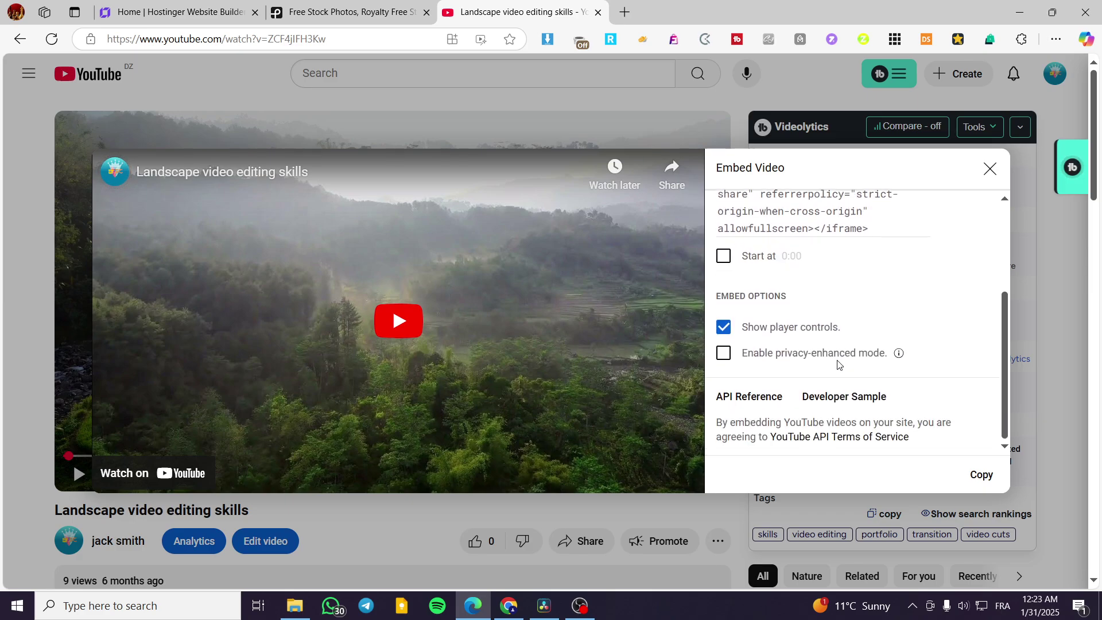
scroll(812, 337, "up", 3)
left_click_drag(718, 211, 864, 384)
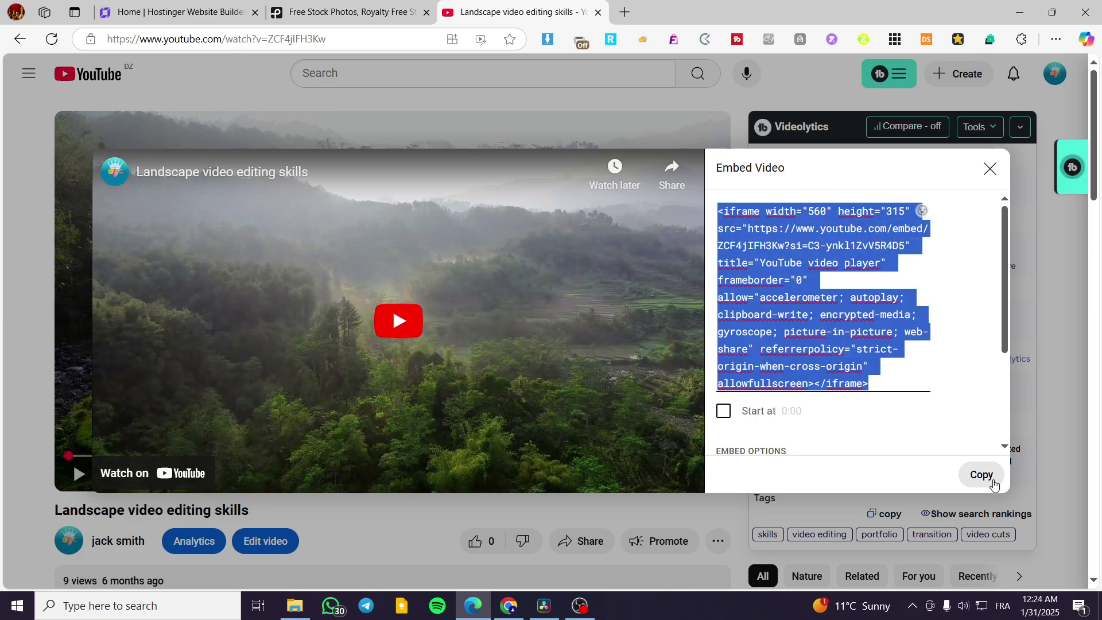
right_click(798, 279)
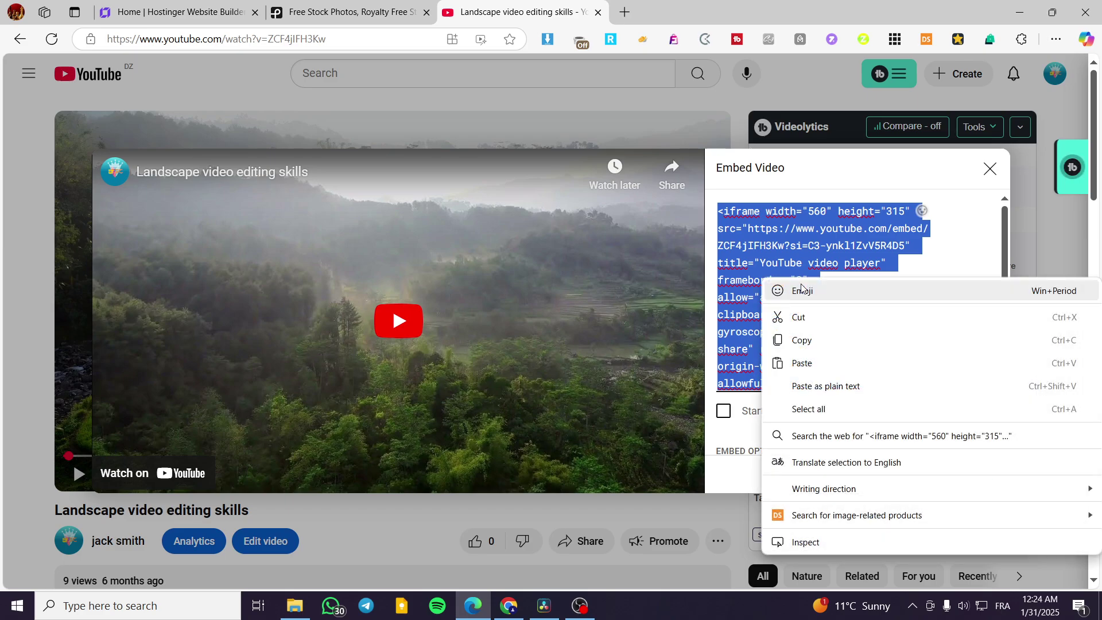
left_click(815, 338)
scroll(937, 318, "down", 3)
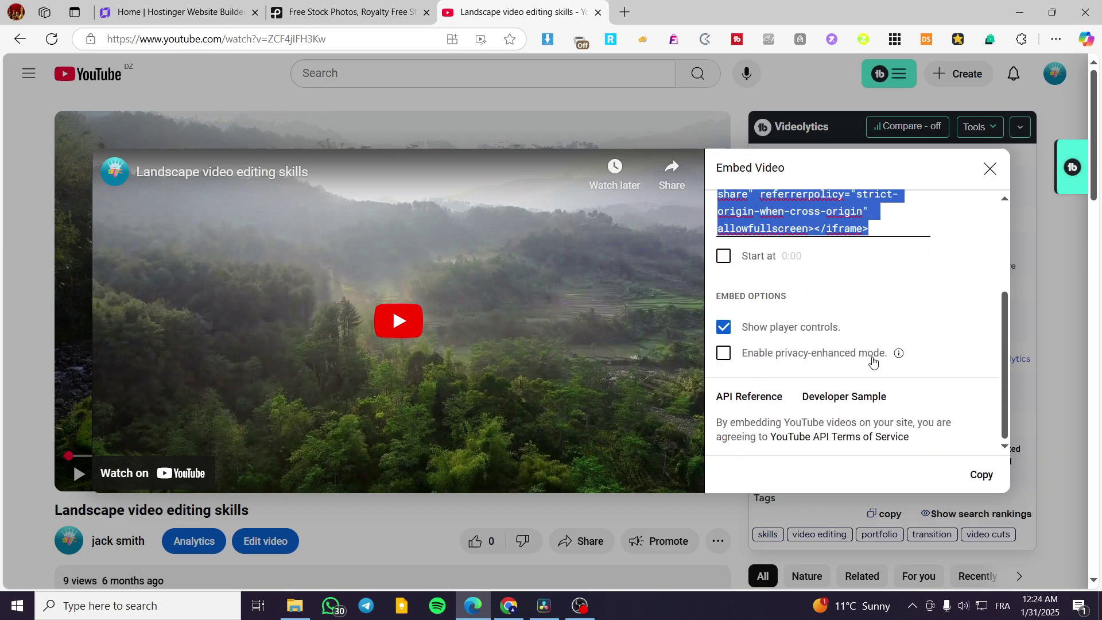
Paste the YouTube iframe into the embed element, then resize and move it right beside the TRAILER video.
left_click(172, 11)
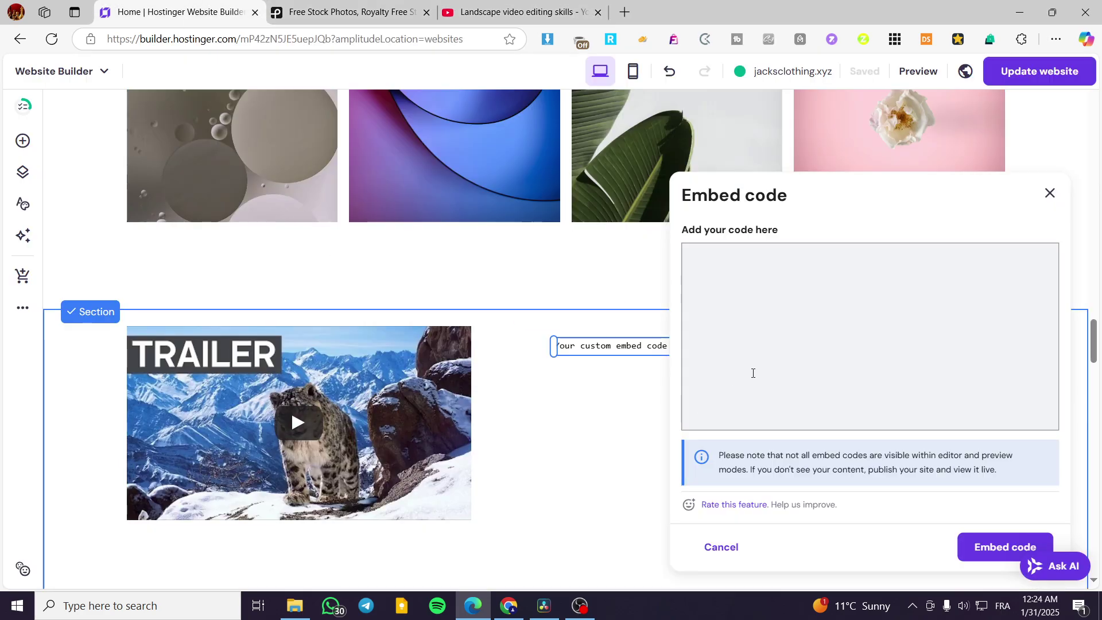
key("ctrl+v")
left_click(999, 549)
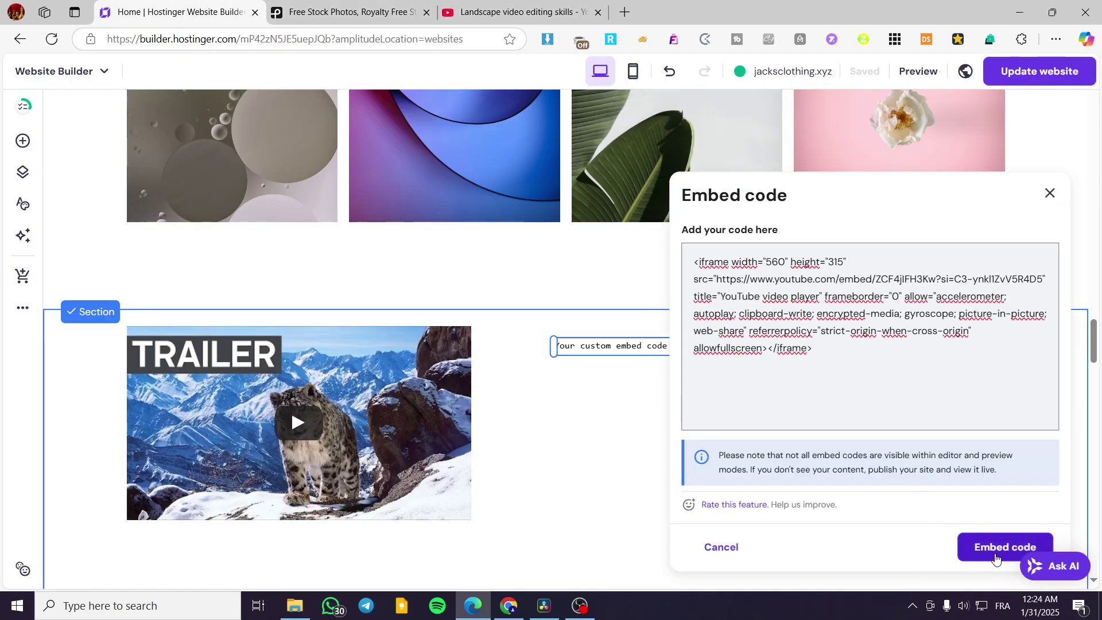
scroll(632, 451, "down", 1)
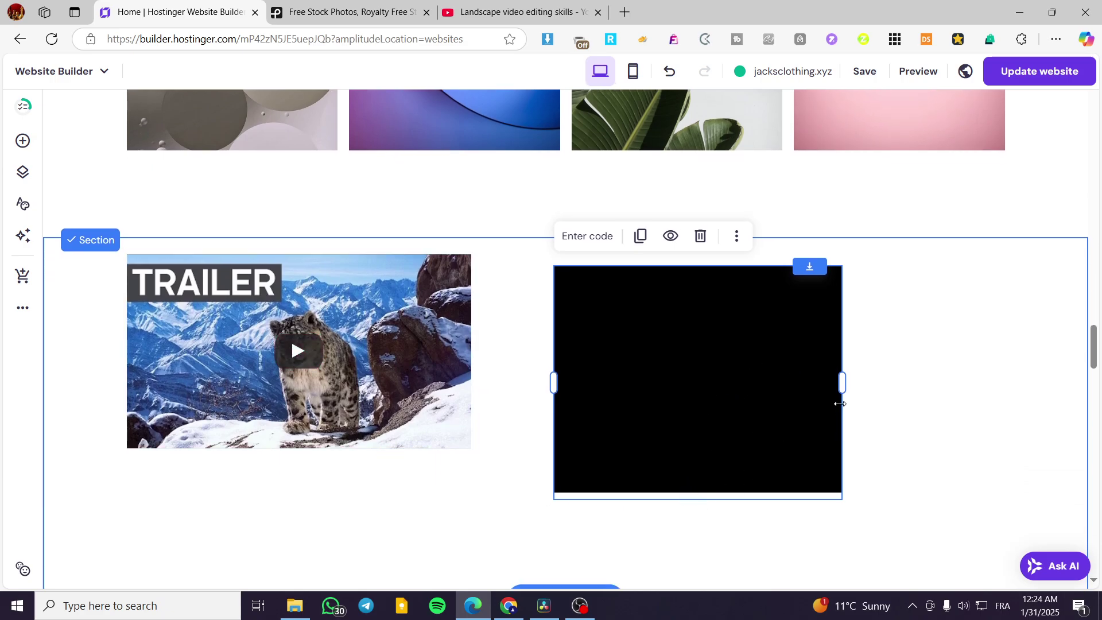
left_click_drag(842, 382, 1028, 386)
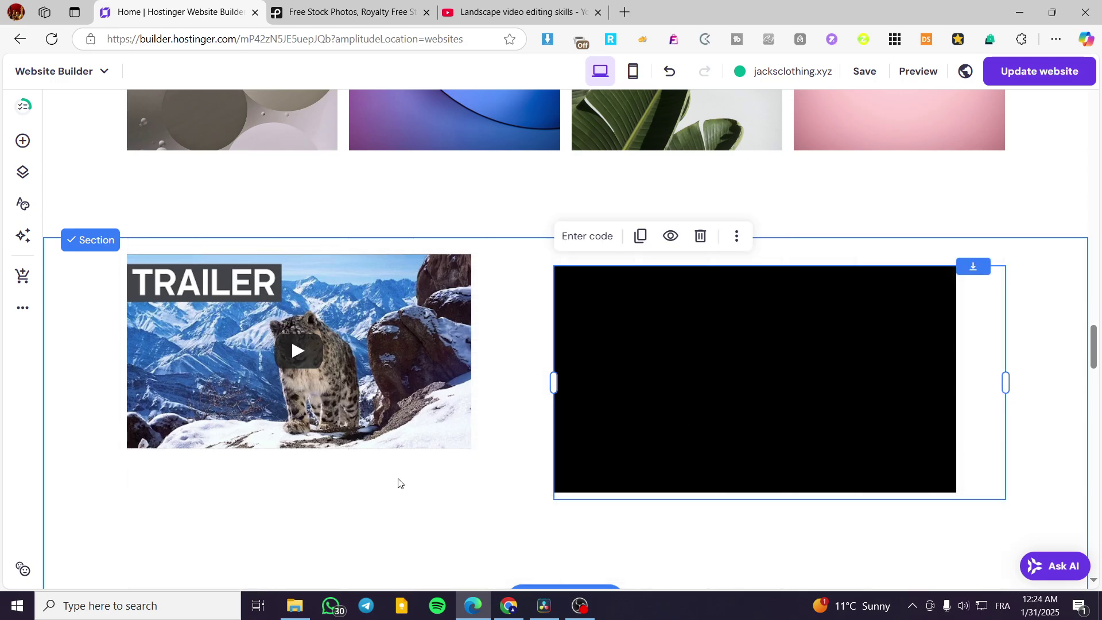
left_click_drag(553, 382, 525, 382)
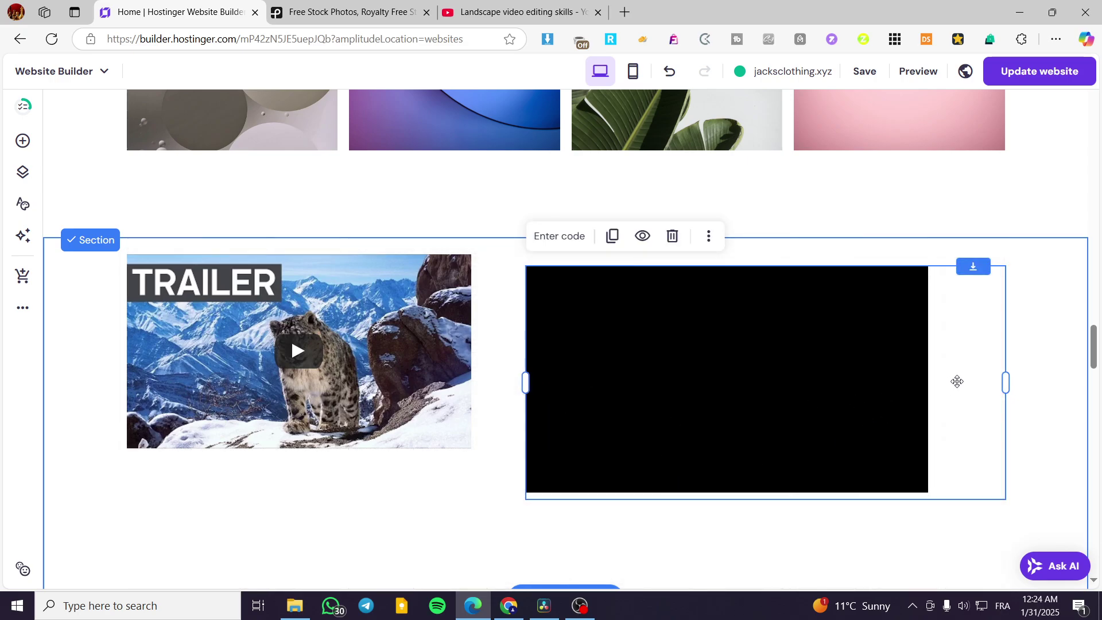
left_click_drag(1005, 382, 932, 381)
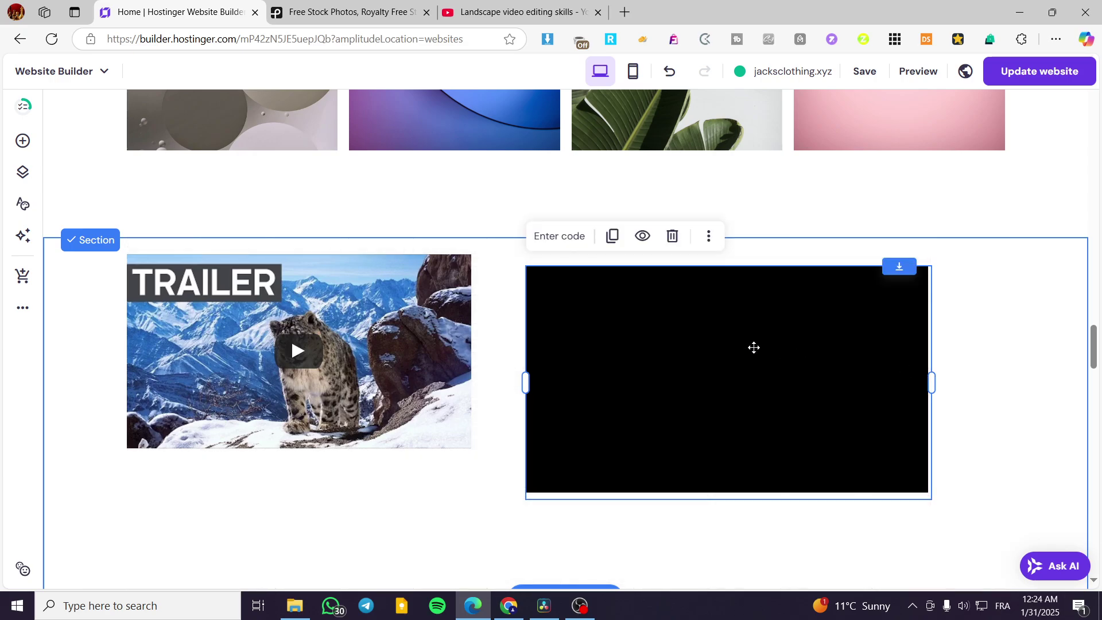
left_click_drag(752, 347, 1000, 374)
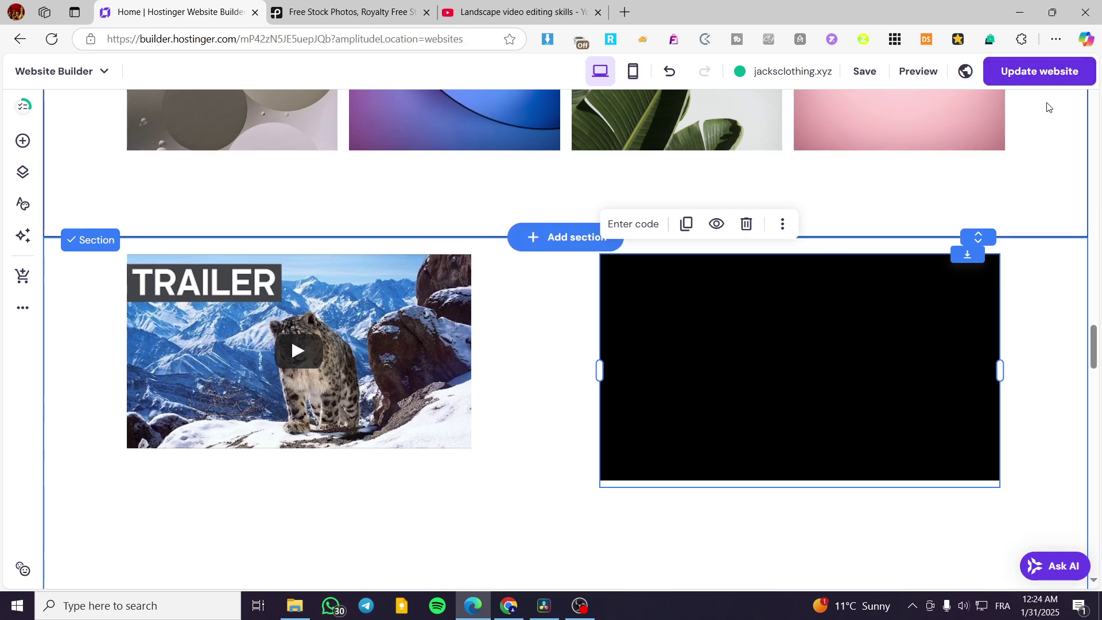
Drag the section's height handle up to remove the empty space below the videos.
scroll(690, 384, "down", 3)
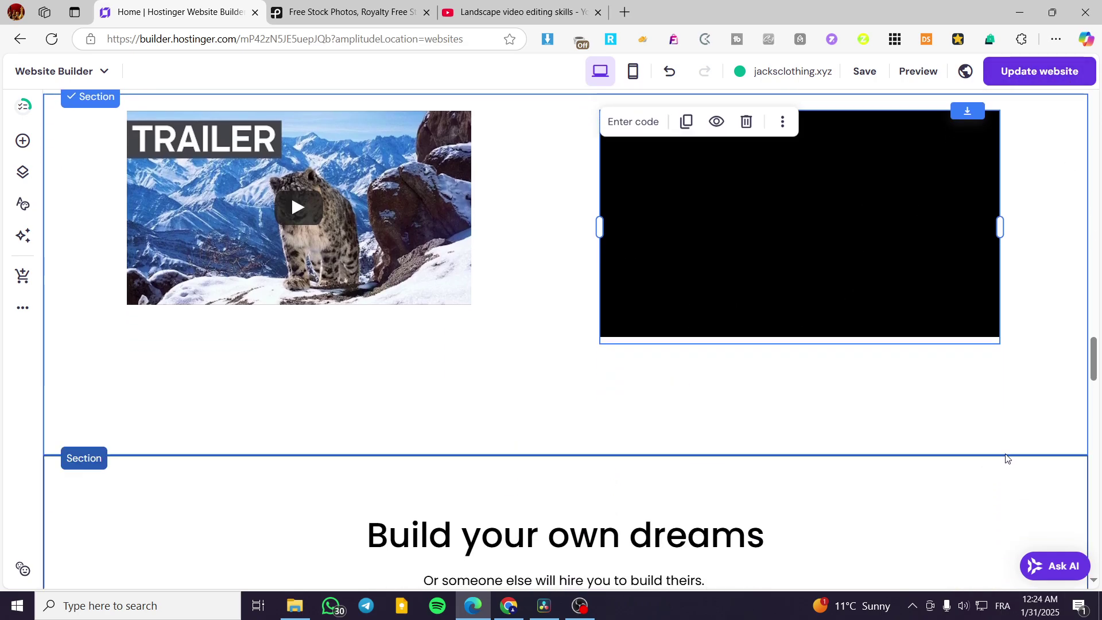
left_click_drag(976, 452, 975, 607)
scroll(795, 413, "down", 1)
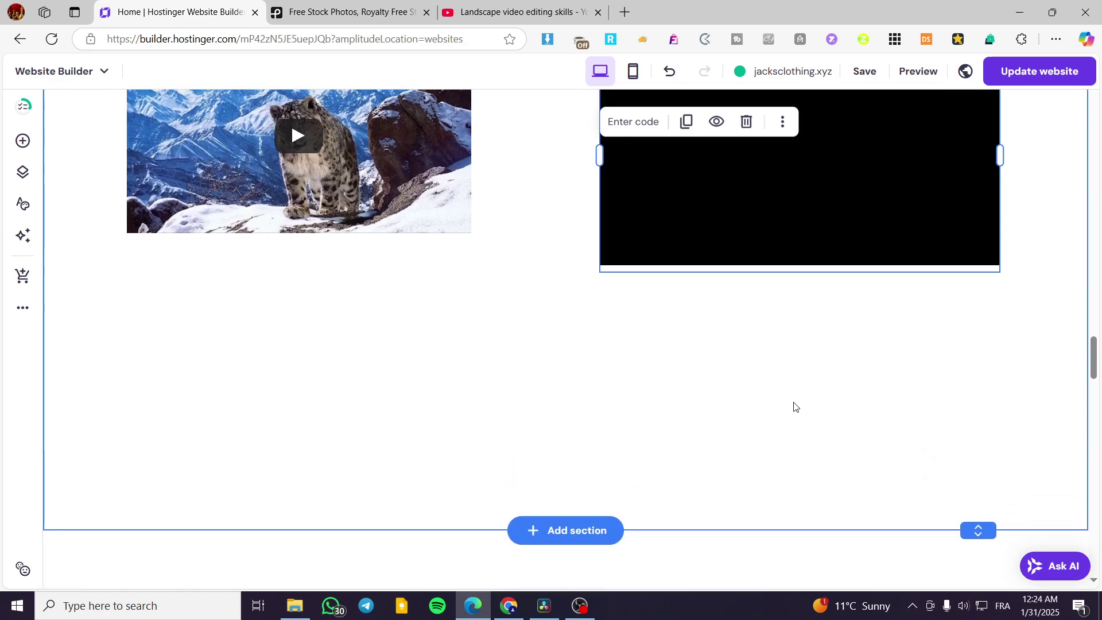
scroll(793, 408, "up", 2)
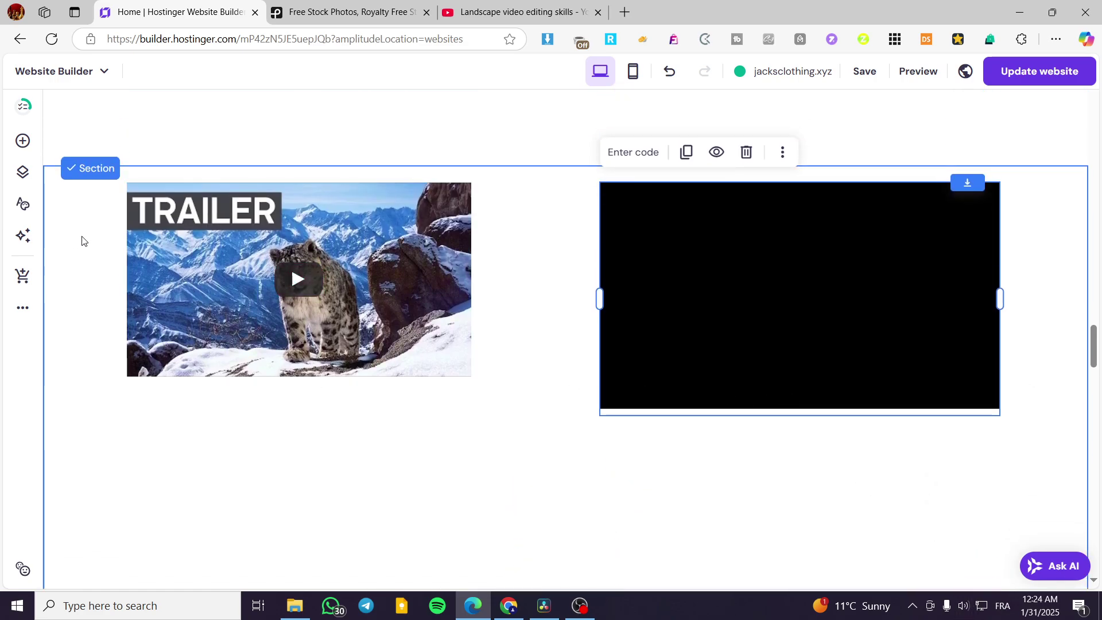
scroll(576, 426, "down", 3)
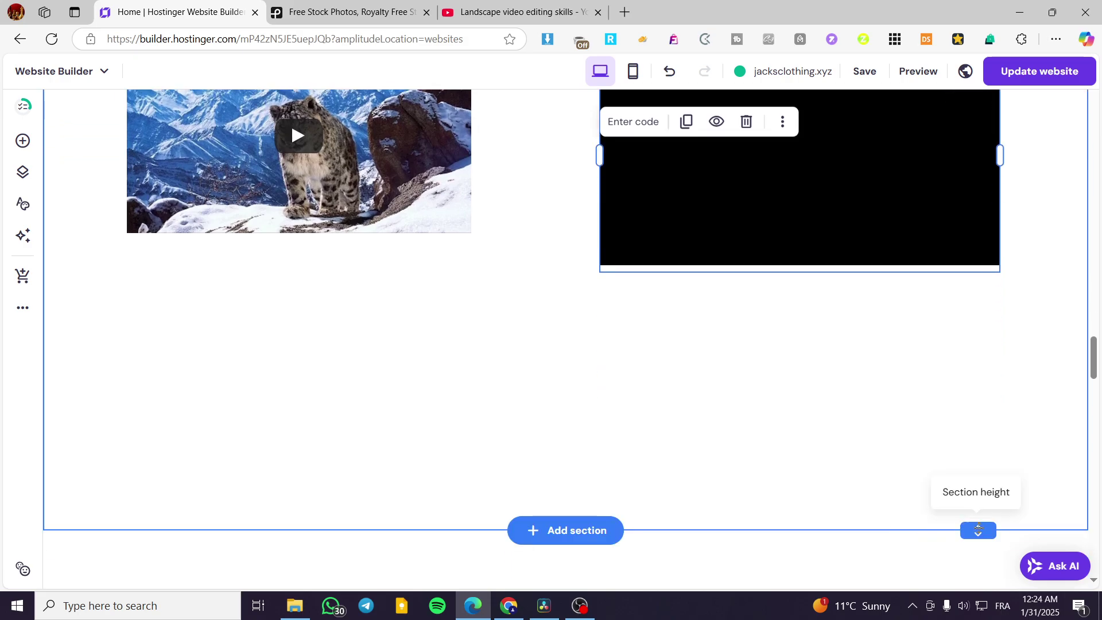
left_click_drag(977, 530, 756, 369)
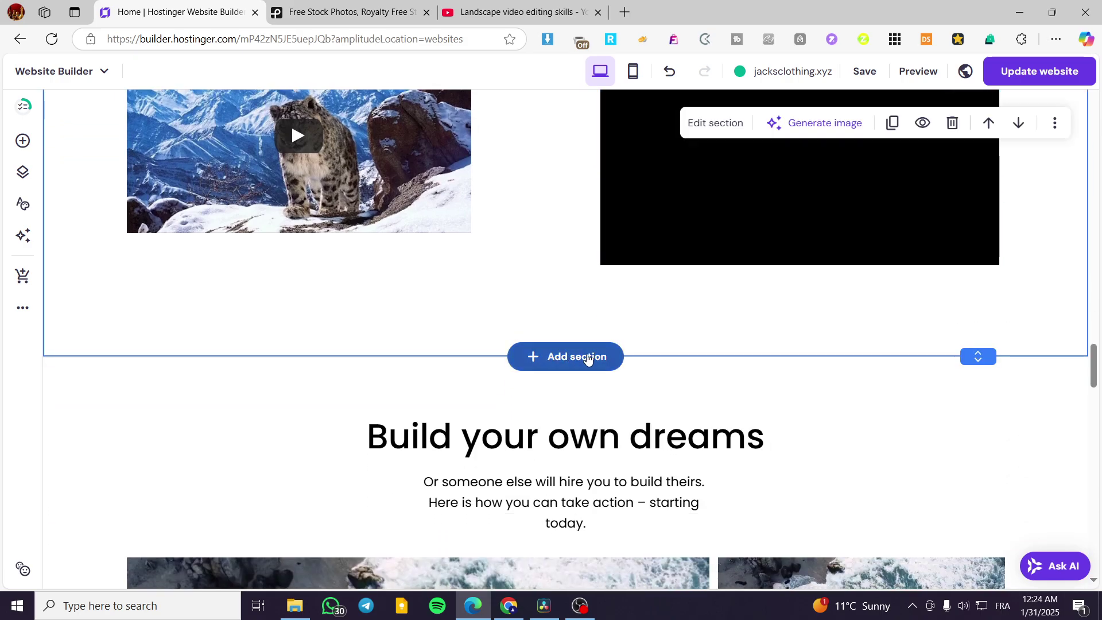
Add the Video category template with one large and two small ocean videos as a new section.
left_click(589, 358)
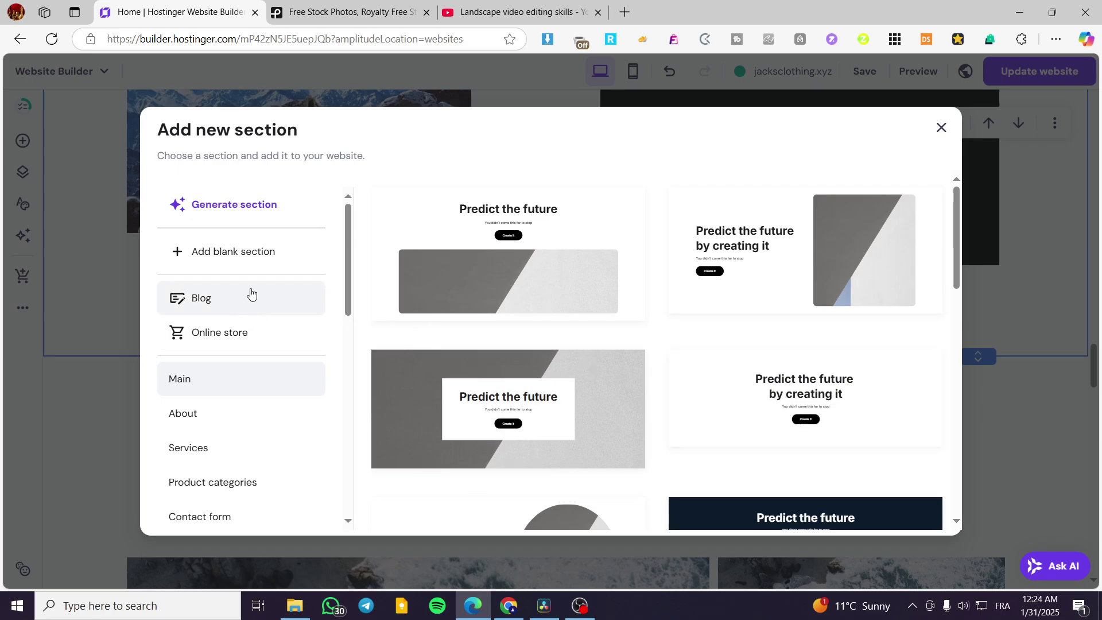
scroll(295, 245, "down", 10)
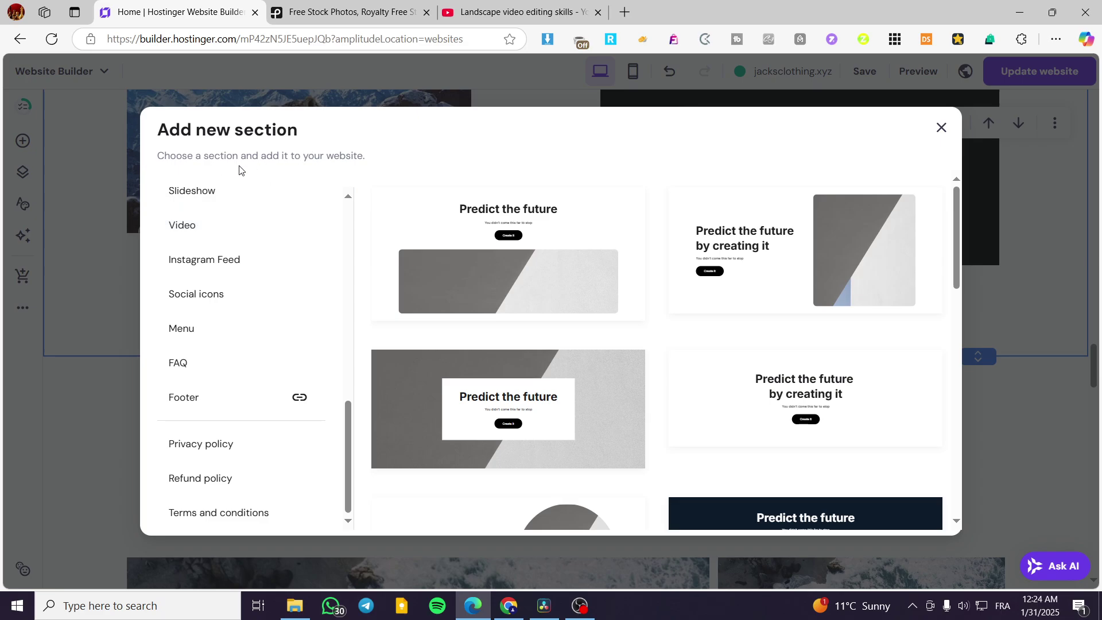
left_click(192, 229)
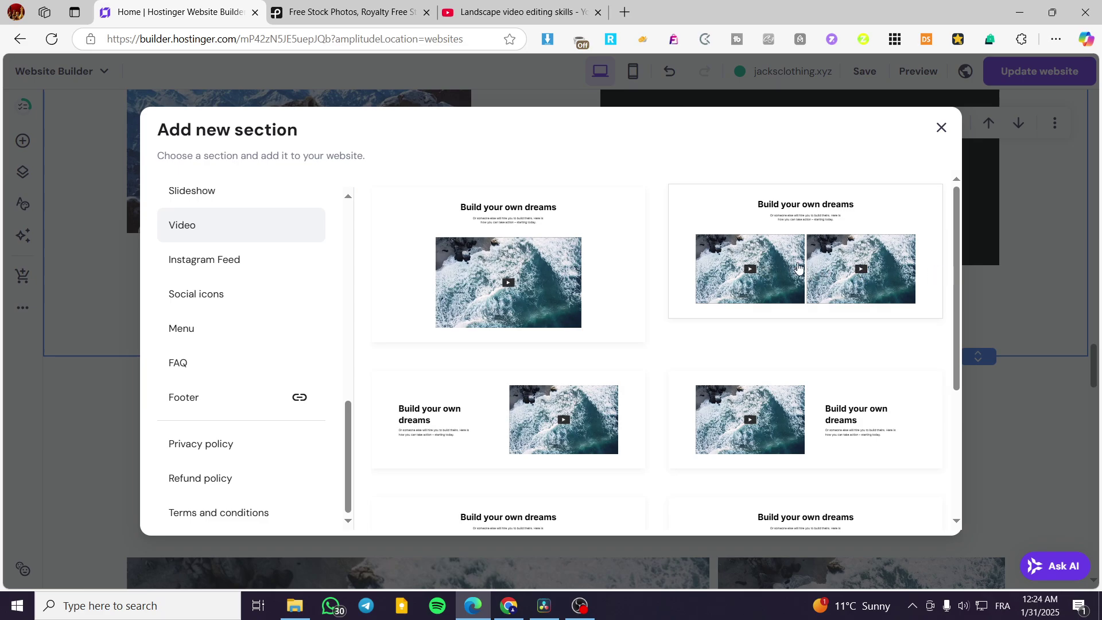
scroll(827, 270, "down", 1)
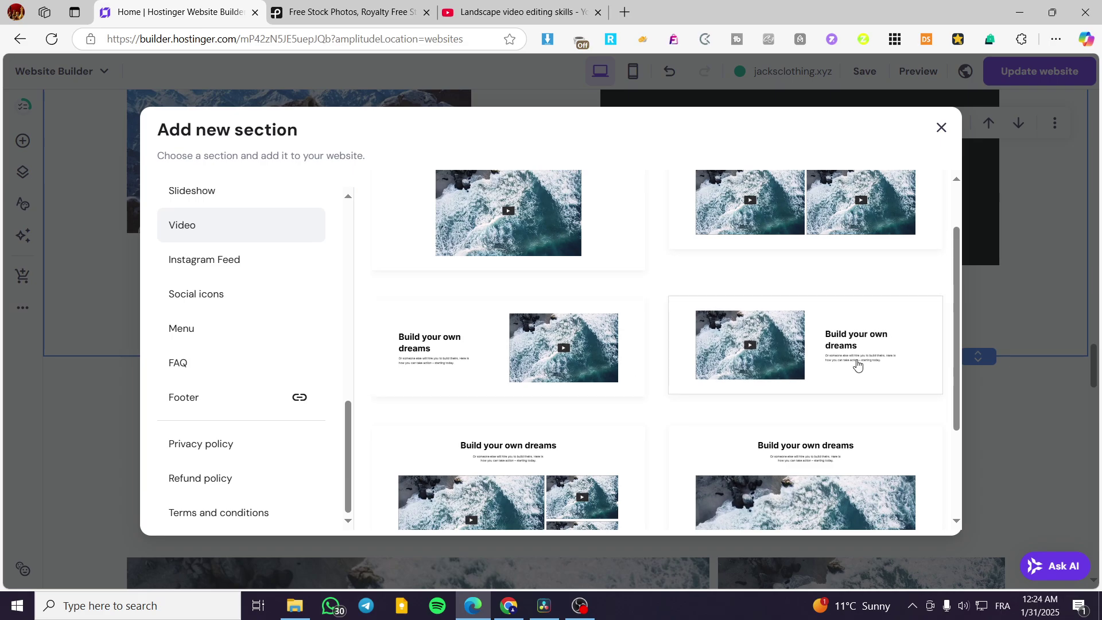
scroll(837, 371, "down", 2)
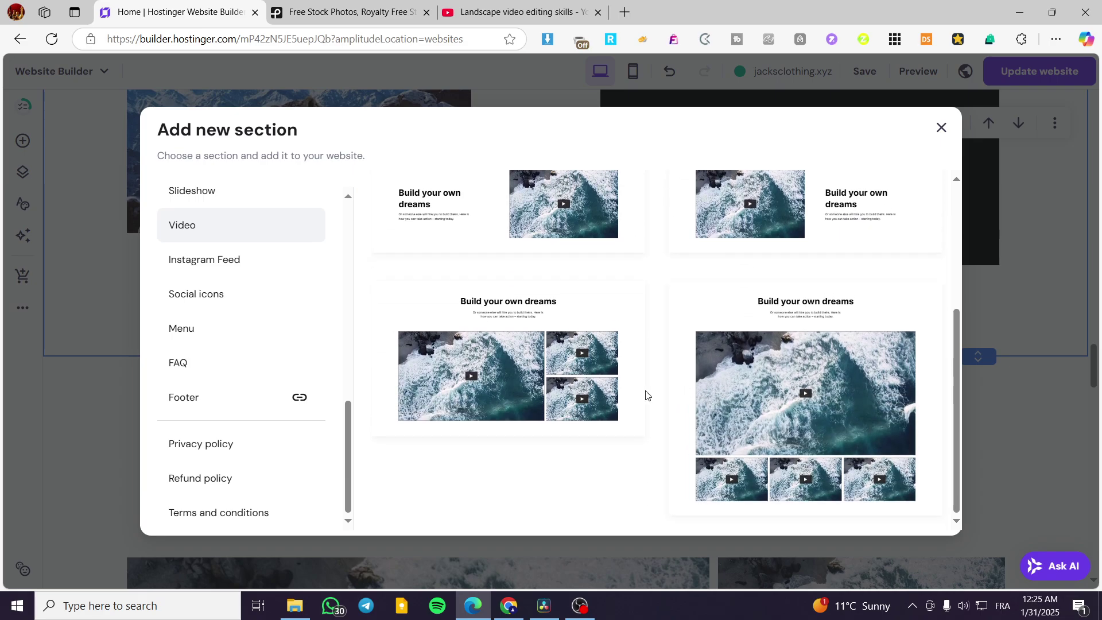
left_click(508, 356)
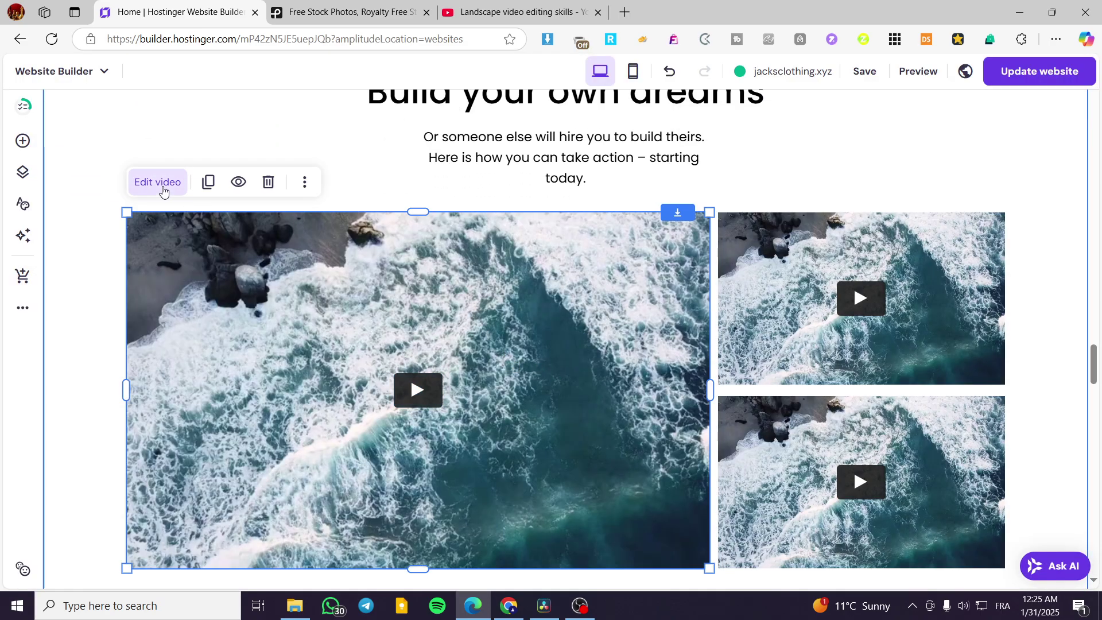
Replace the large video's Vimeo link with the YouTube video's page address.
left_click(159, 183)
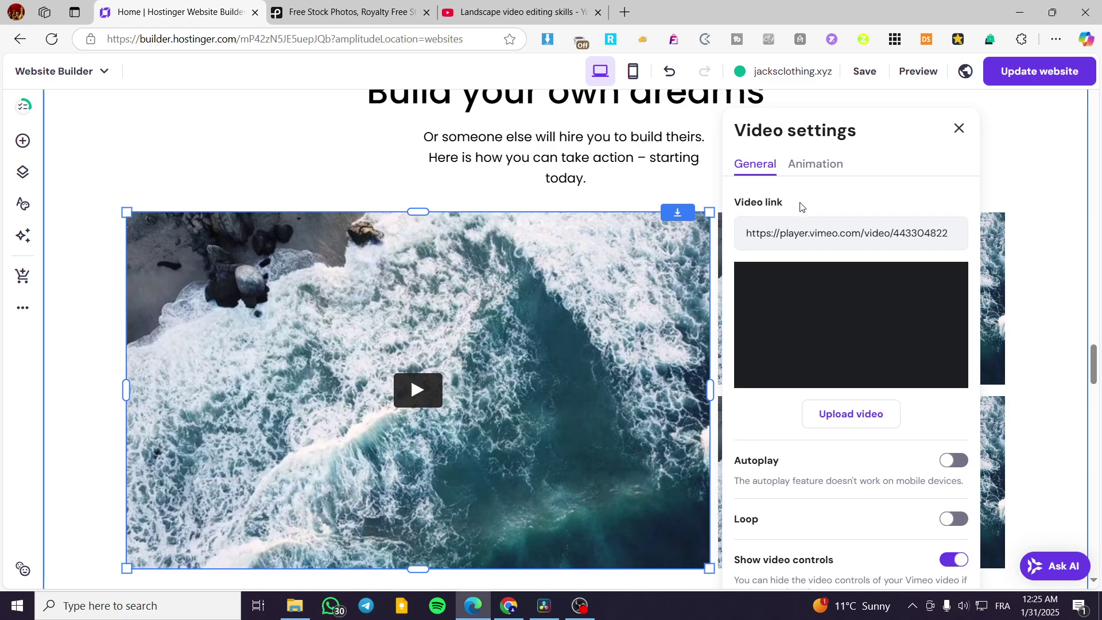
left_click(510, 11)
left_click(381, 41)
key("ctrl+c")
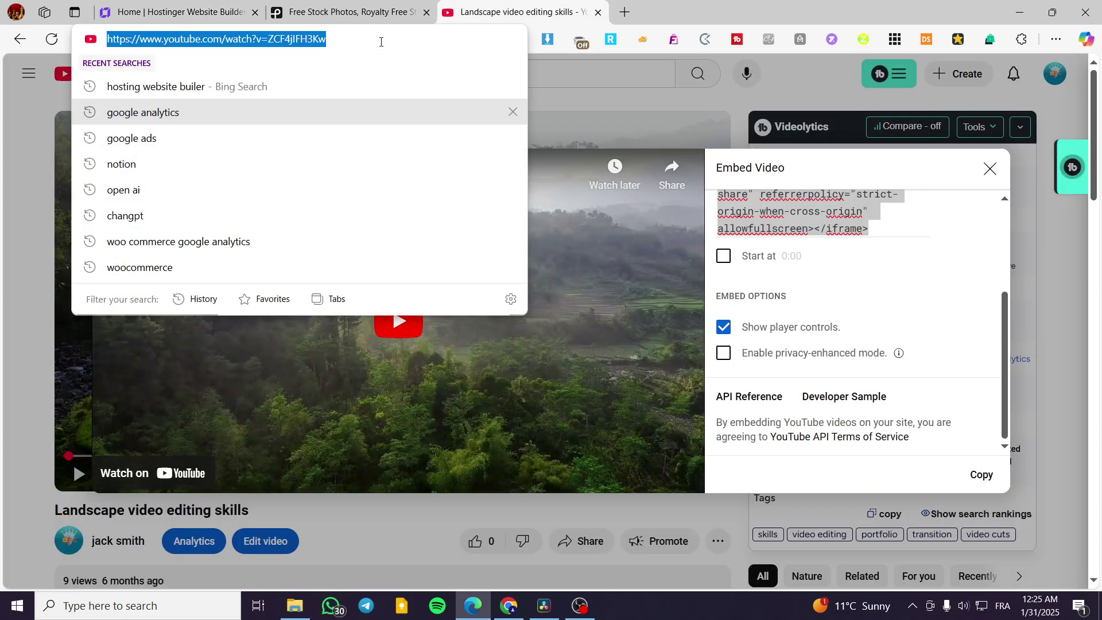
left_click(178, 12)
left_click(860, 234)
key("ctrl+a")
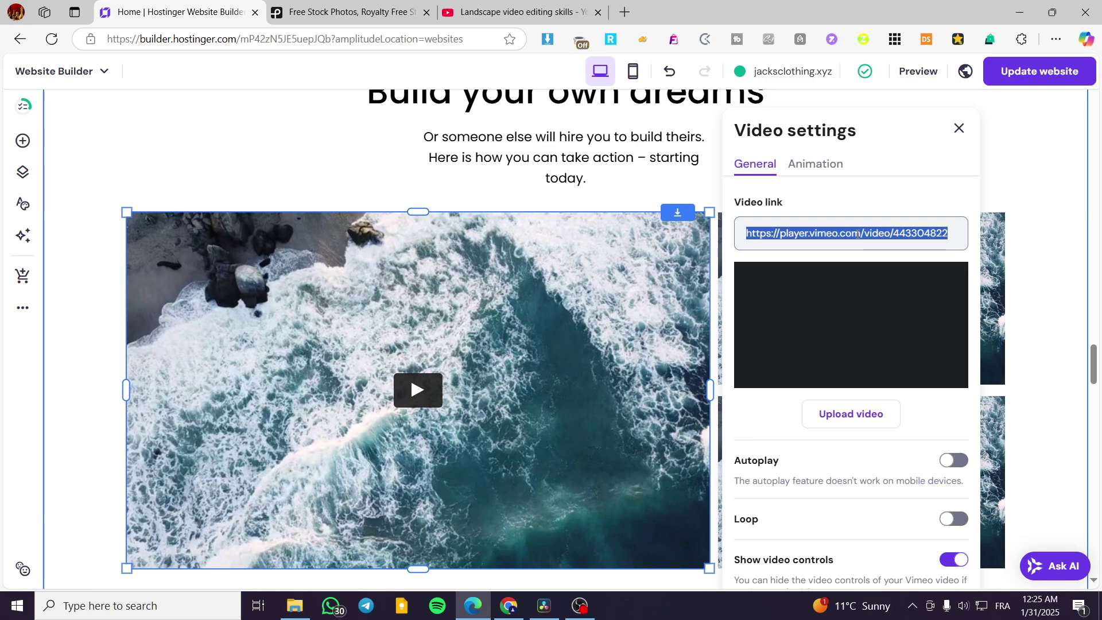
key("ctrl+v")
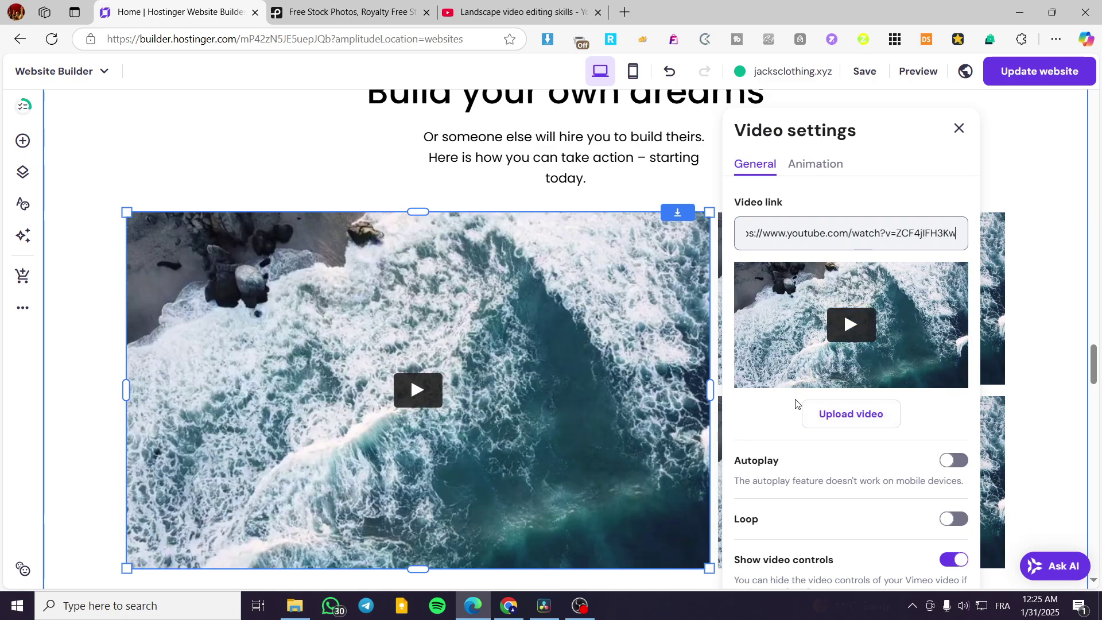
scroll(898, 230, "down", 1)
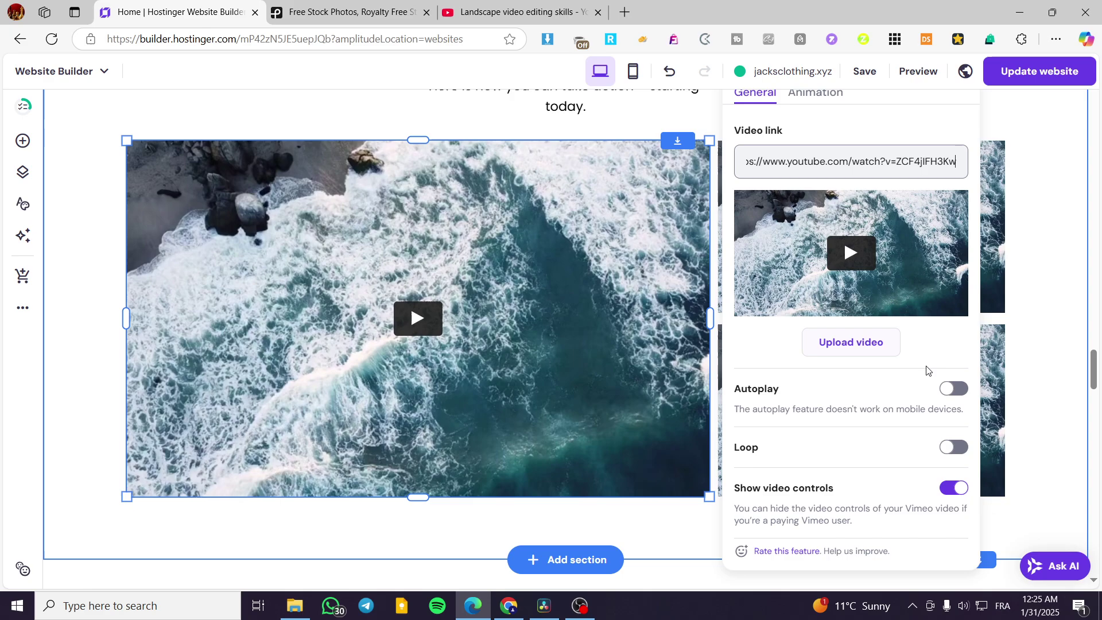
scroll(960, 196, "up", 2)
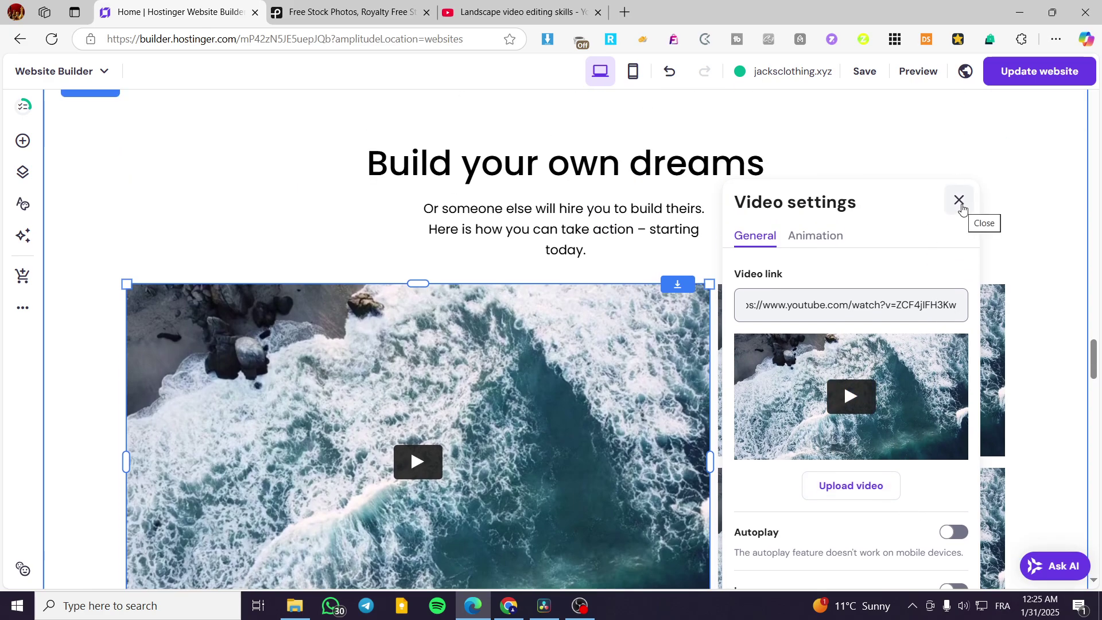
left_click(961, 202)
left_click(347, 12)
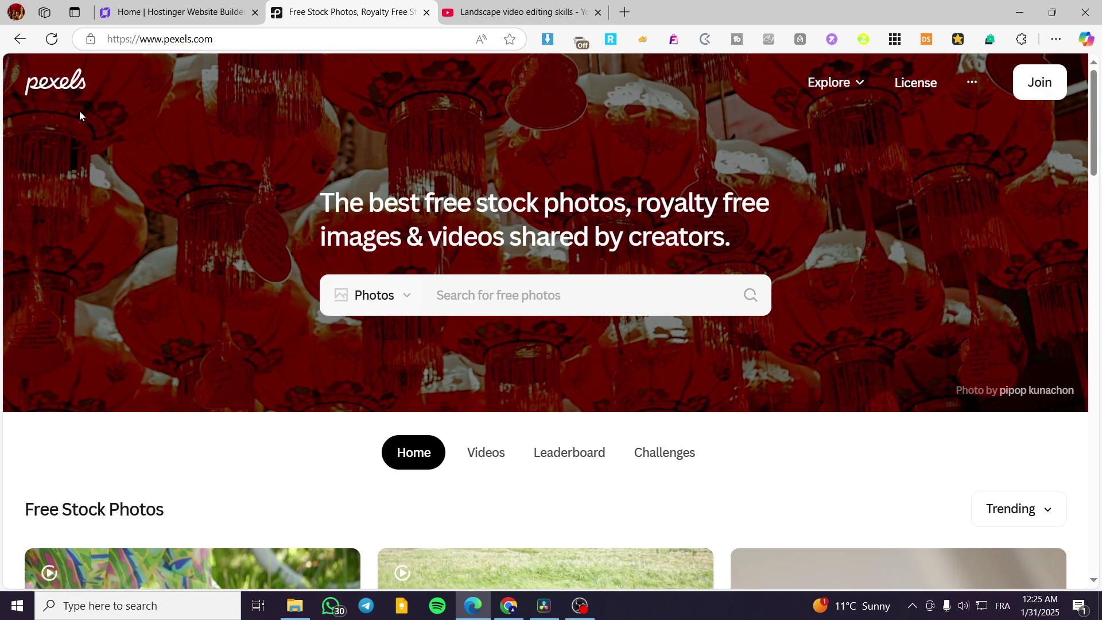
Find Pexels' 'Serene Green Fields Wave' clip through a Videos search and copy its link.
scroll(380, 235, "down", 1)
left_click(380, 234)
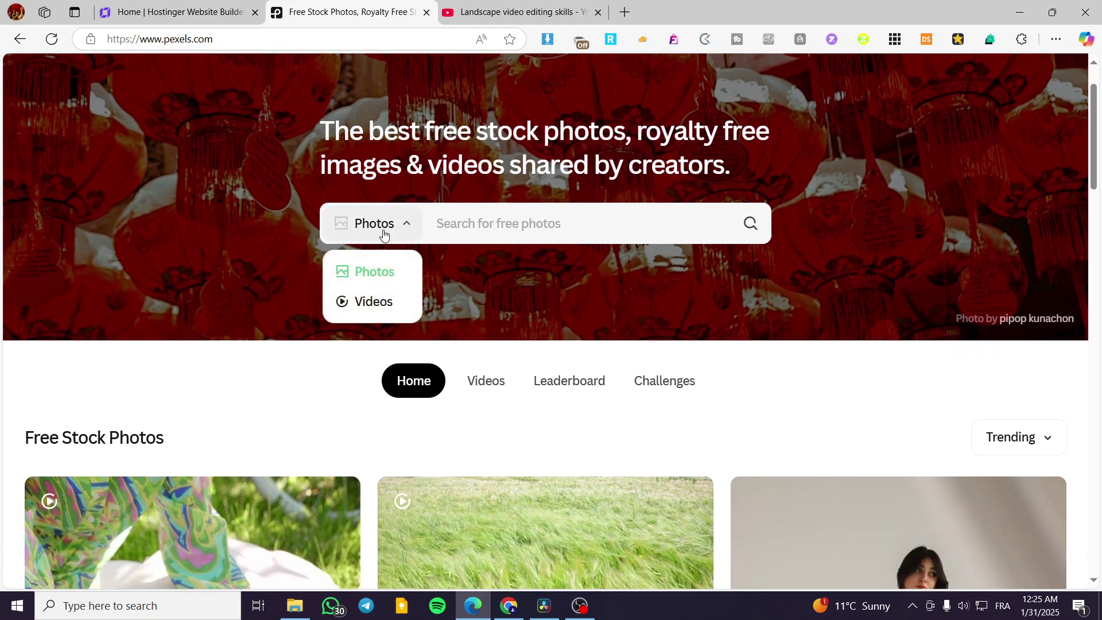
left_click(376, 295)
scroll(580, 300, "down", 3)
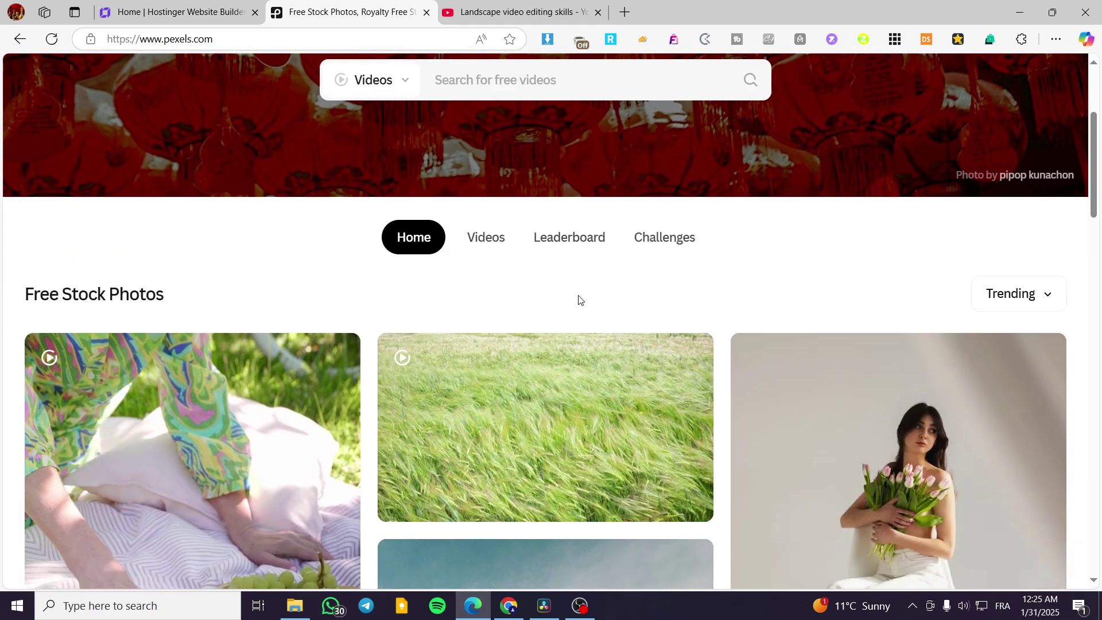
left_click(583, 356)
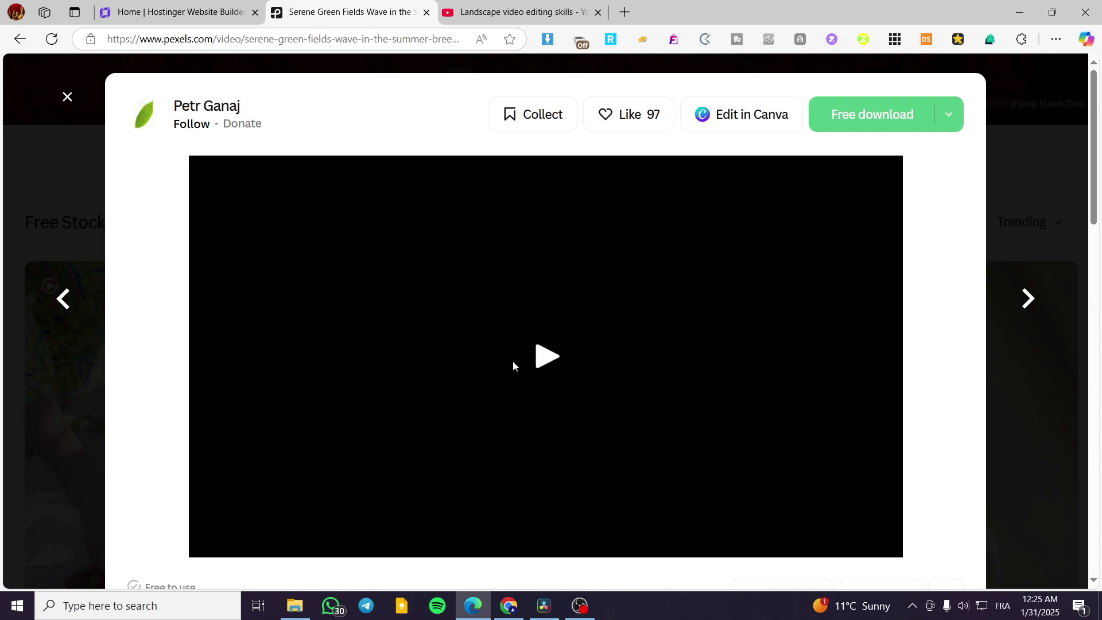
left_click(546, 359)
right_click(639, 349)
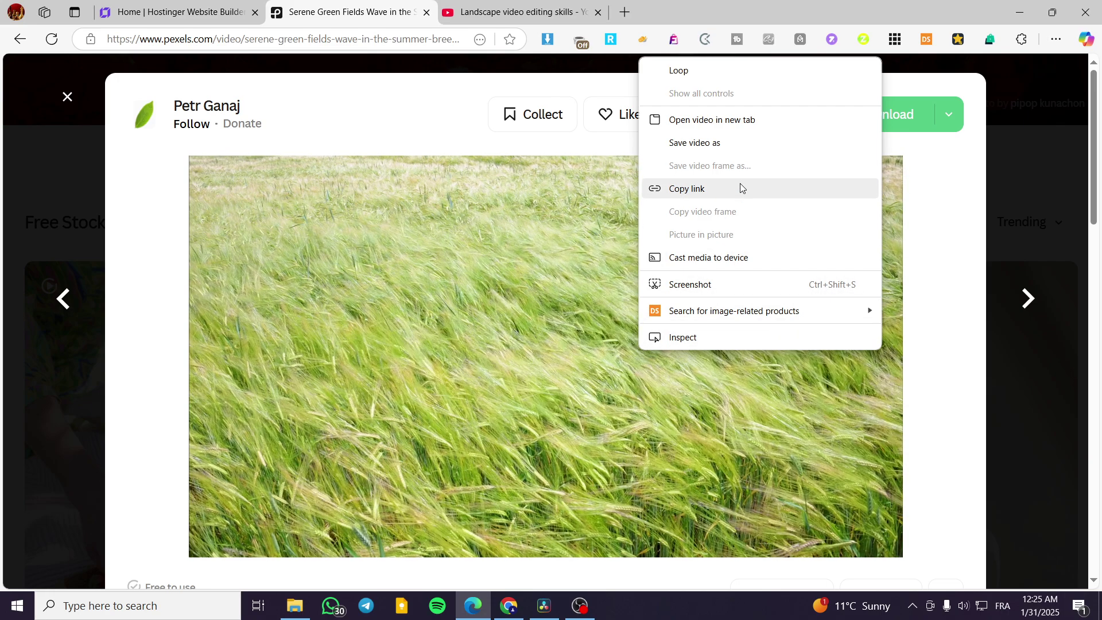
left_click(740, 188)
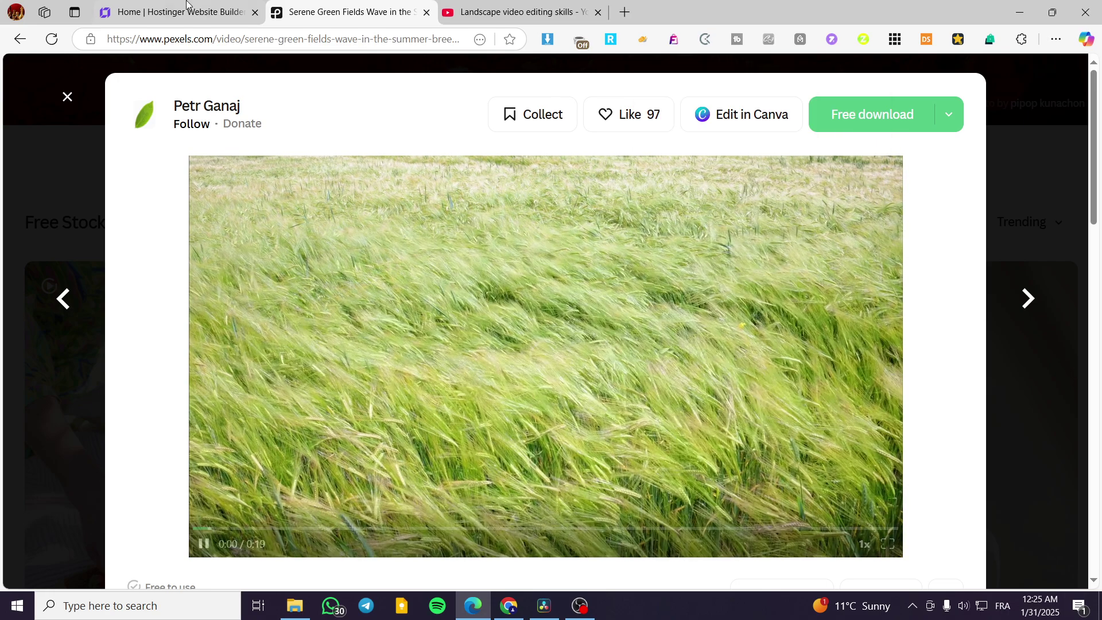
key("ctrl+shift+Tab")
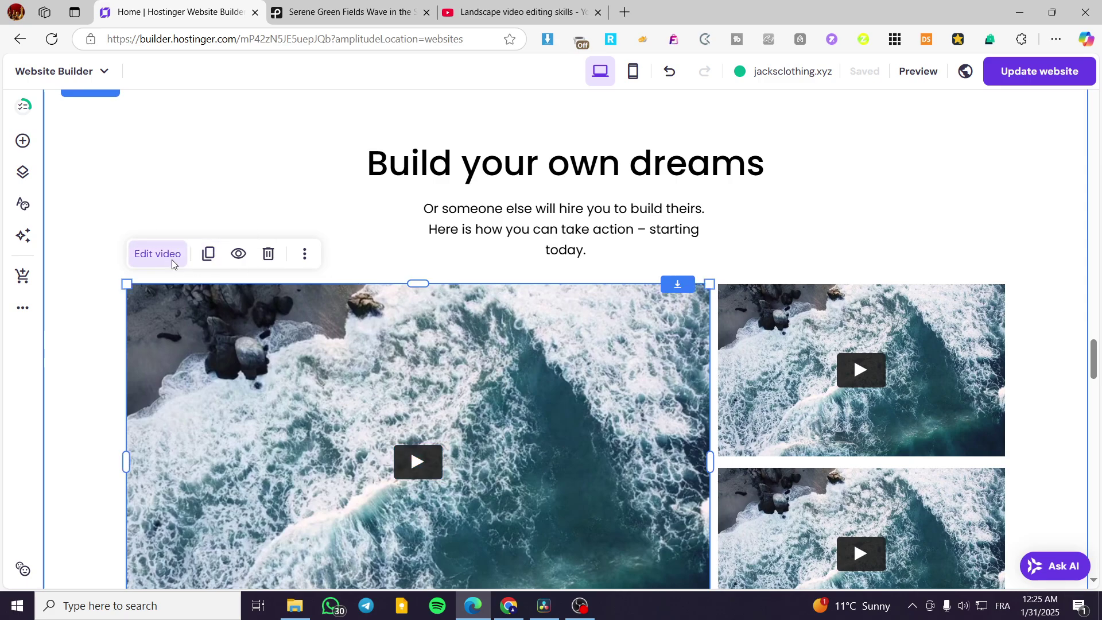
Replace the large video's link with the Pexels clip's .mp4 URL, which the builder rejects as invalid.
left_click(157, 253)
left_click(870, 233)
key("ctrl+v")
left_click(871, 245)
key("ctrl+a")
type("https://videos.pexels.com/video-files/30163168/12934575_1920_1080_60fps.mp4")
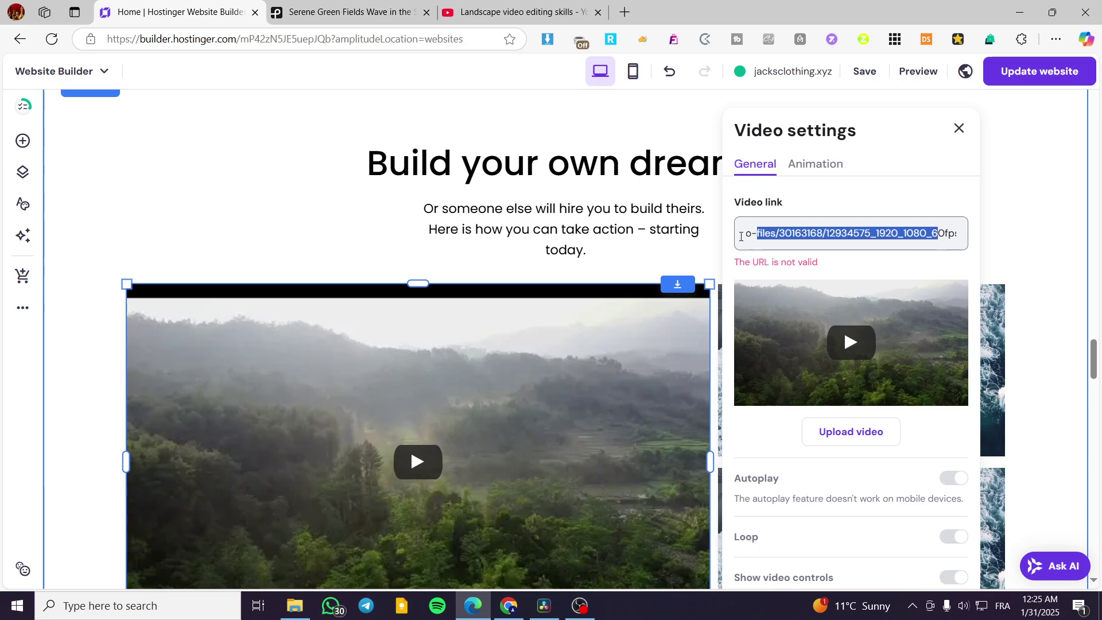
left_click(918, 236)
left_click_drag(918, 236, 970, 242)
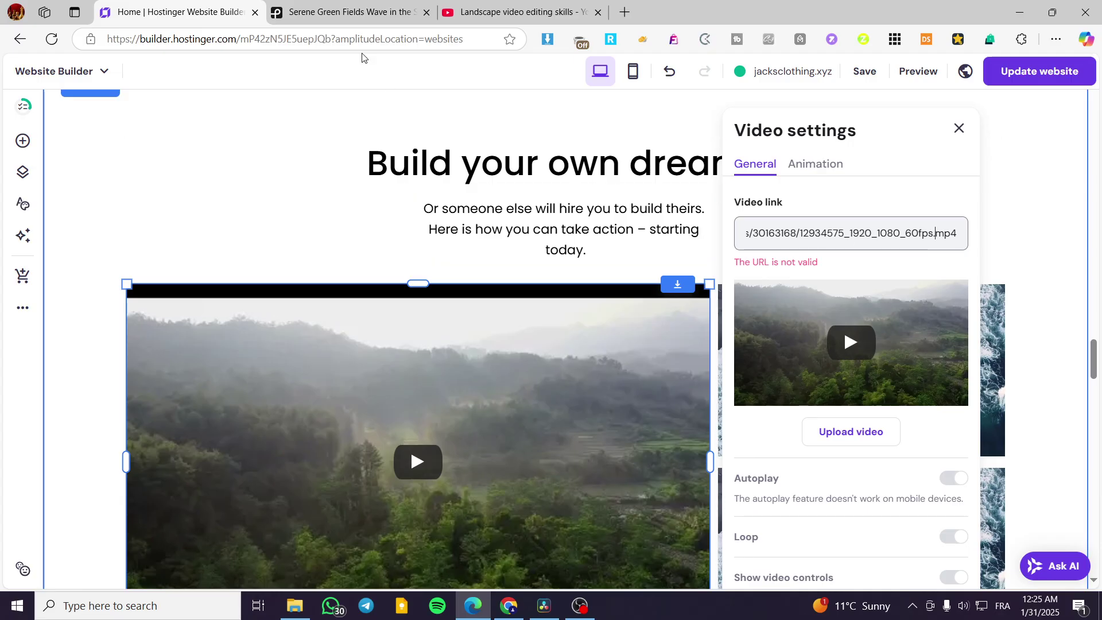
Recheck the Pexels green-field video tab, then close the video settings, leaving the misty forest footage.
left_click(312, 9)
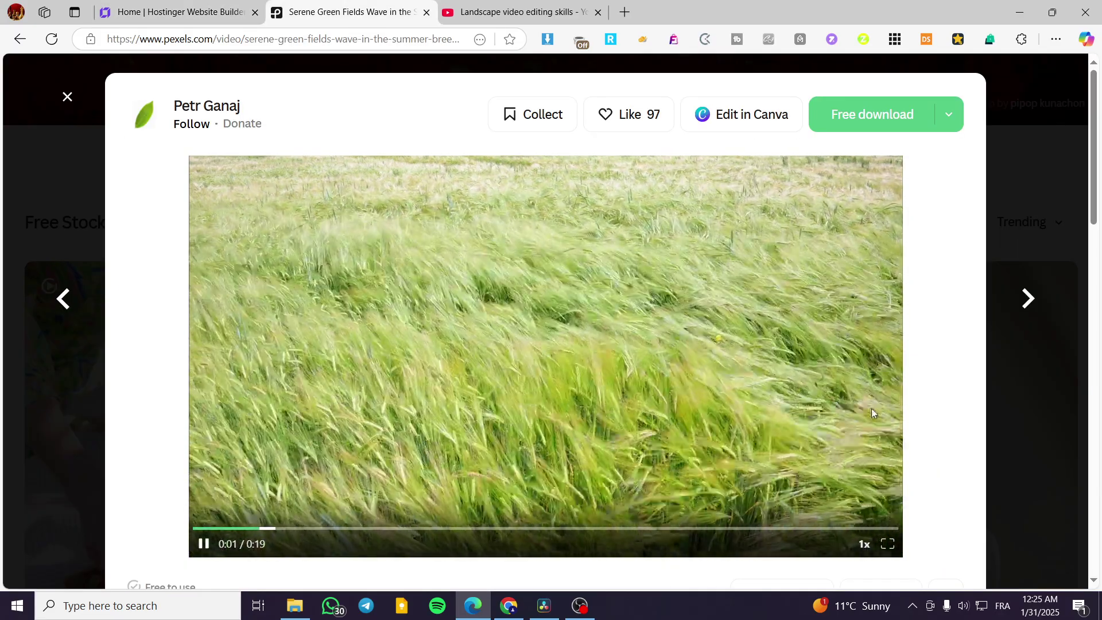
left_click(218, 11)
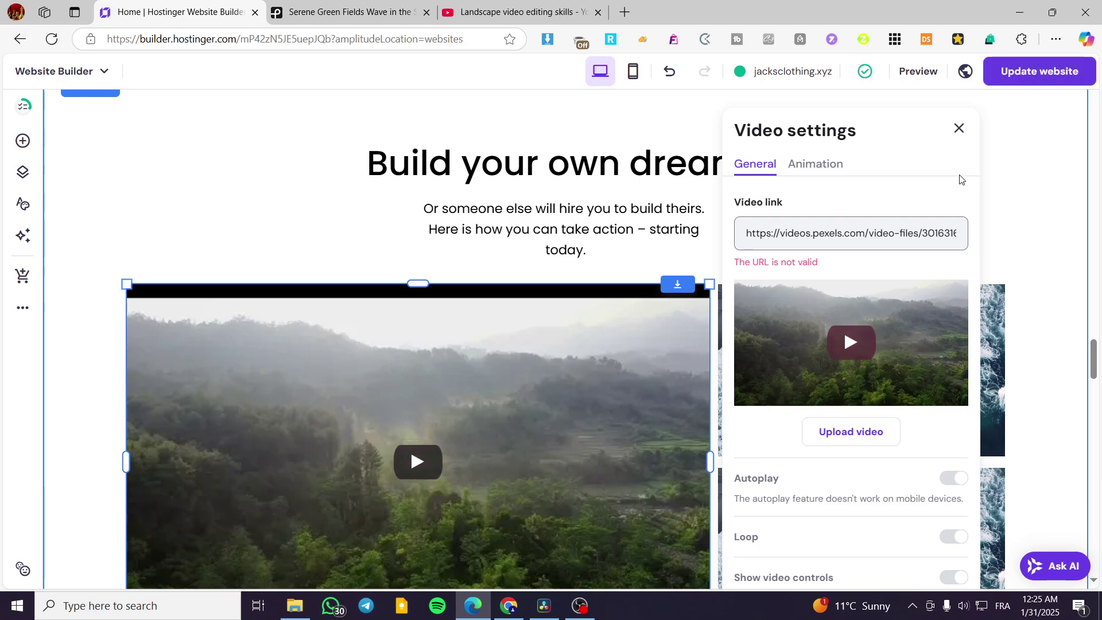
left_click(959, 129)
scroll(256, 285, "up", 2)
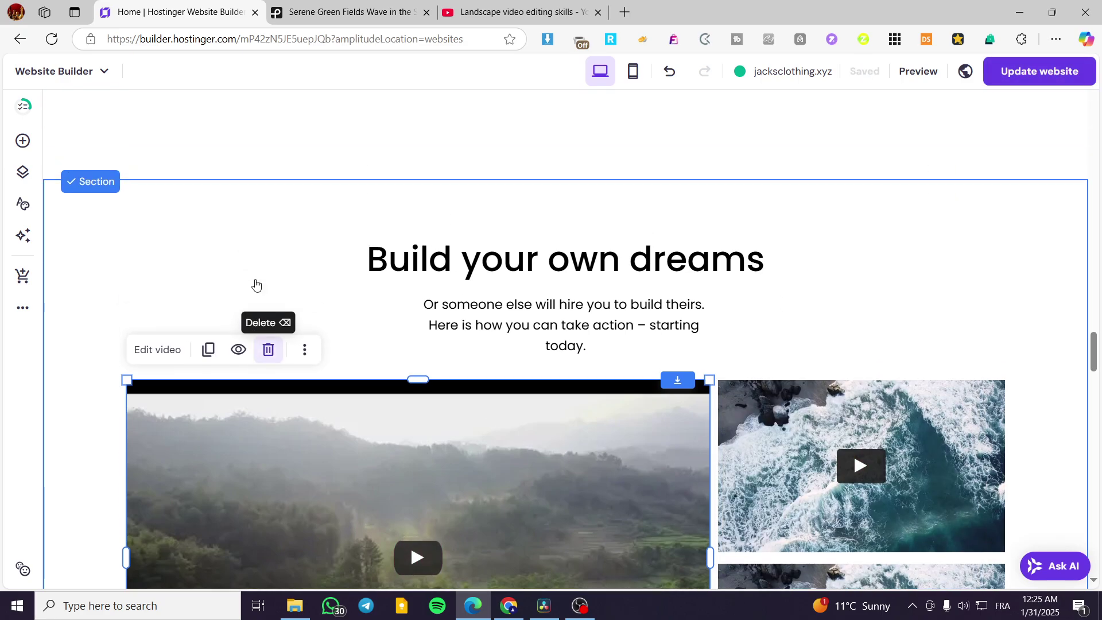
scroll(256, 285, "down", 1)
scroll(524, 310, "up", 4)
scroll(521, 305, "down", 3)
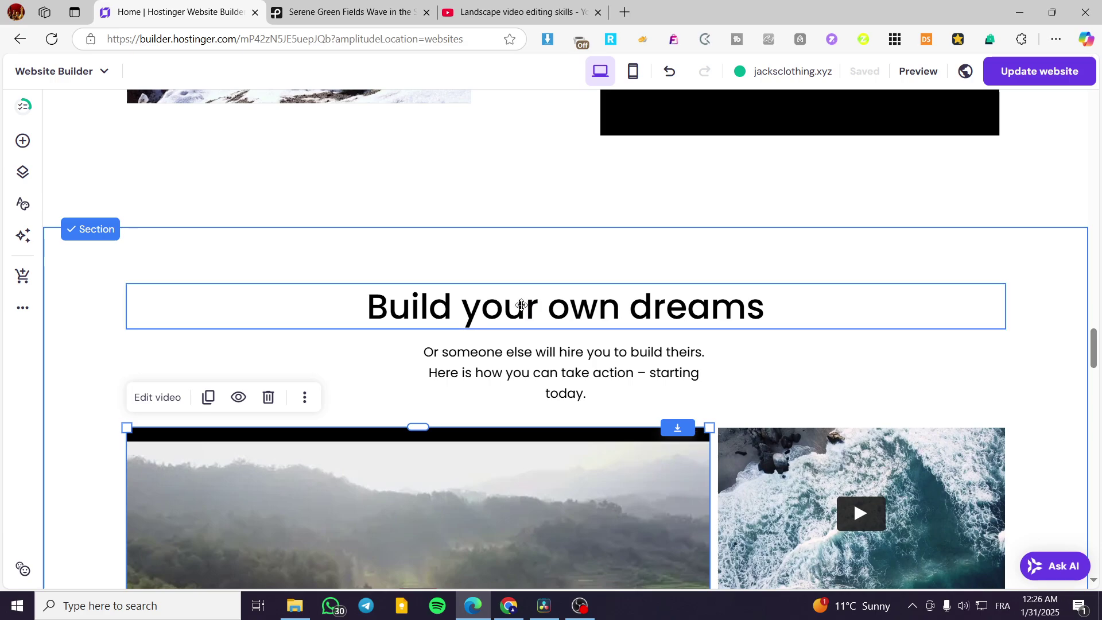
scroll(512, 308, "down", 2)
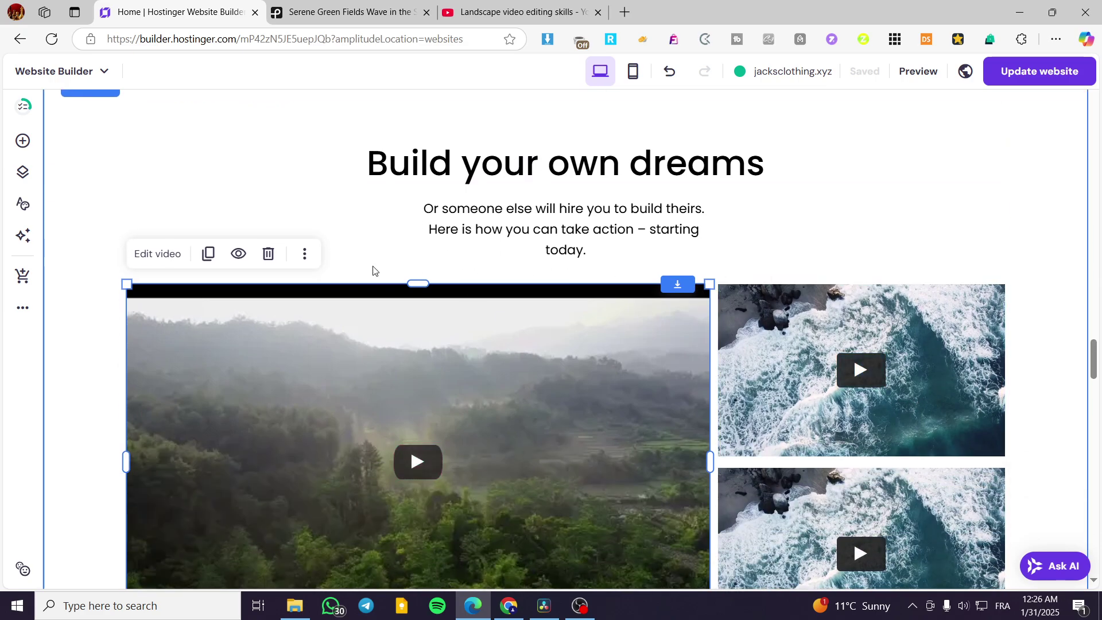